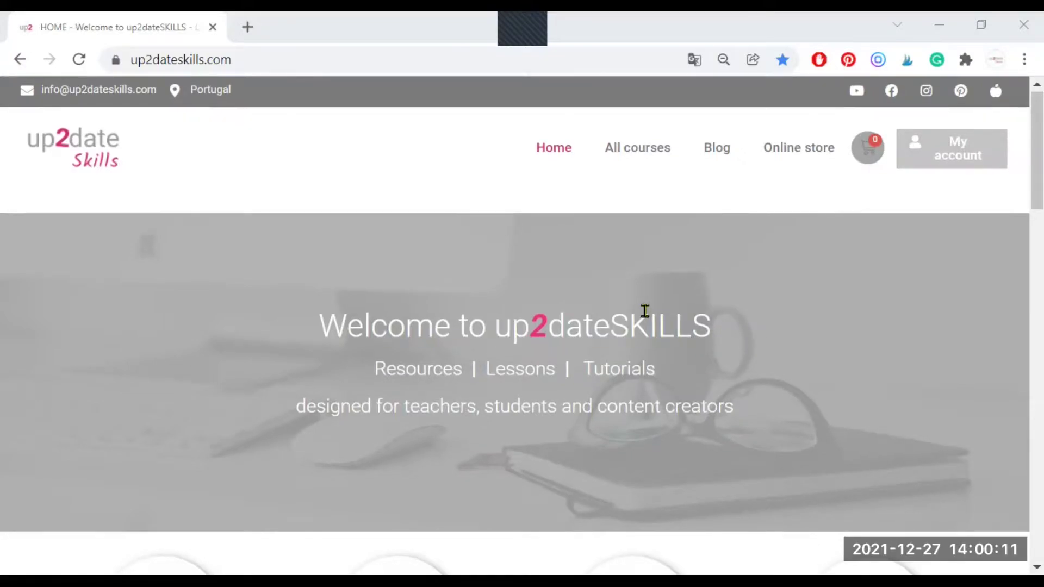
# Scroll the up2dateSKILLS homepage down to the #TpT shop section
pyautogui.scroll(-4, 646, 310)
pyautogui.scroll(-11, 645, 311)
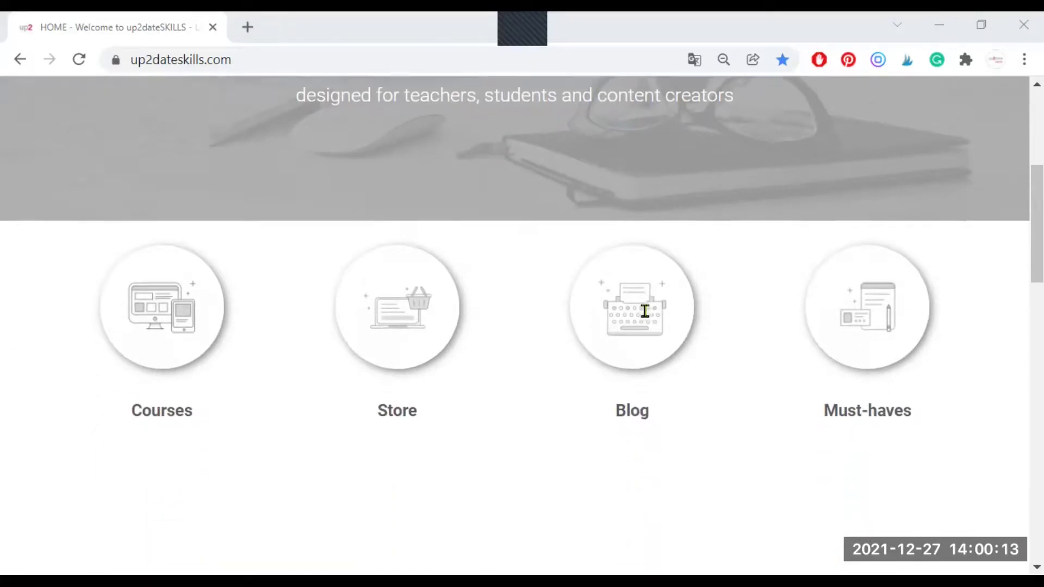
pyautogui.scroll(-3, 644, 309)
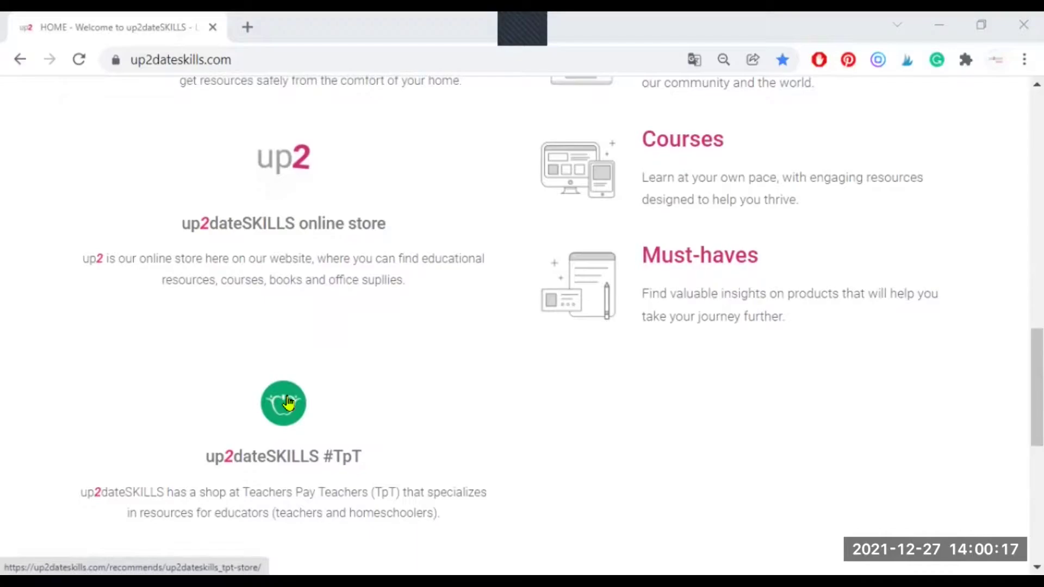
# Open the up2dateSKILLS TpT store in a new tab and review its Custom Categories list
pyautogui.click(288, 402)
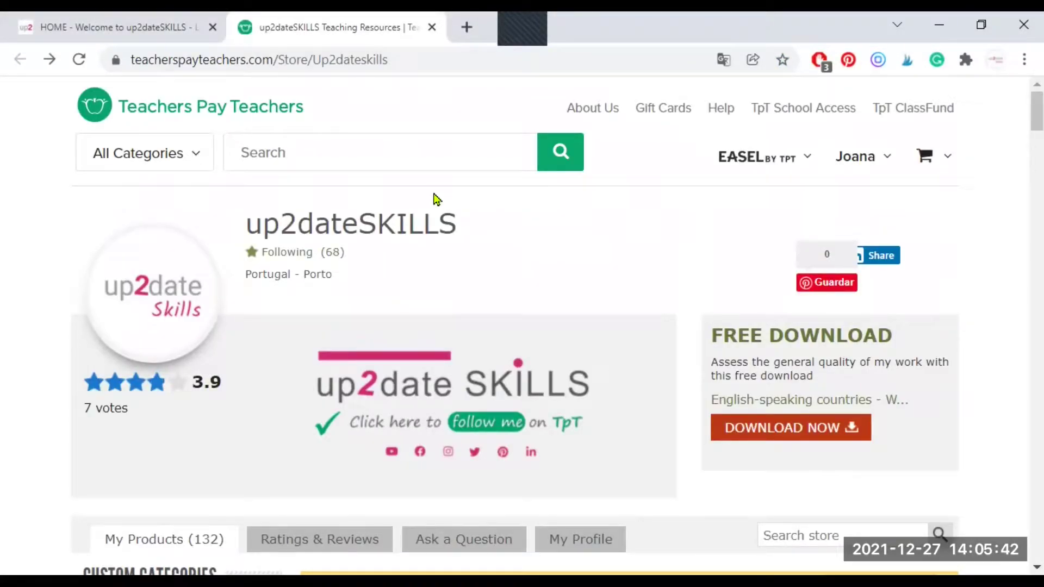
pyautogui.scroll(-3, 435, 198)
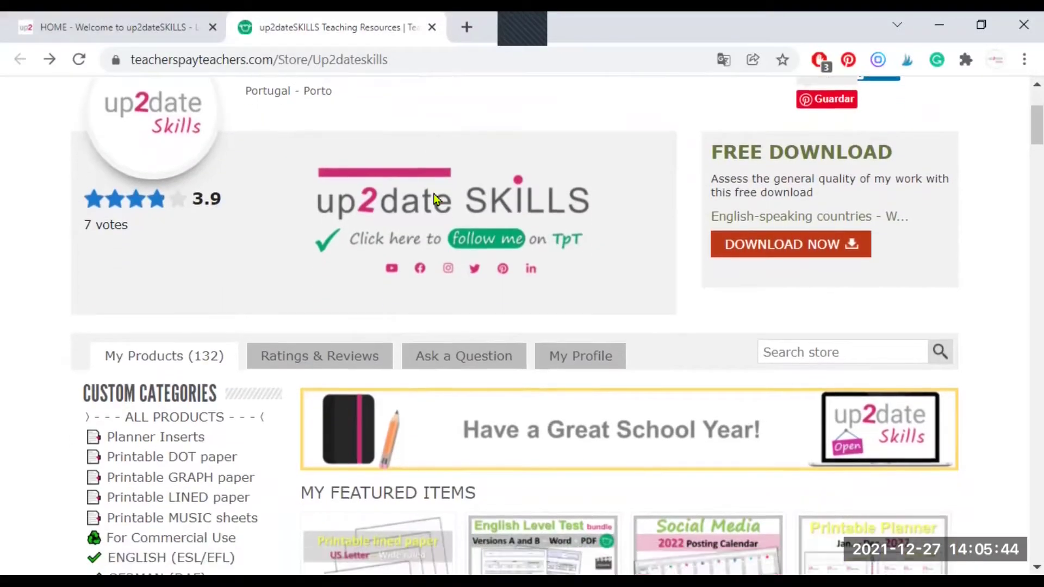
pyautogui.scroll(-2, 434, 199)
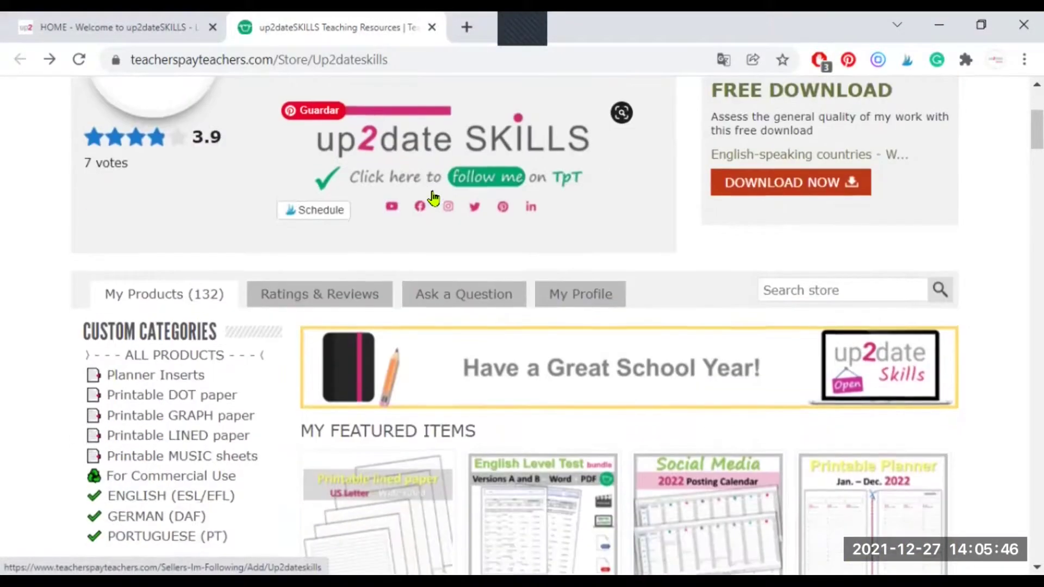
pyautogui.scroll(-1, 435, 197)
pyautogui.scroll(-1, 436, 197)
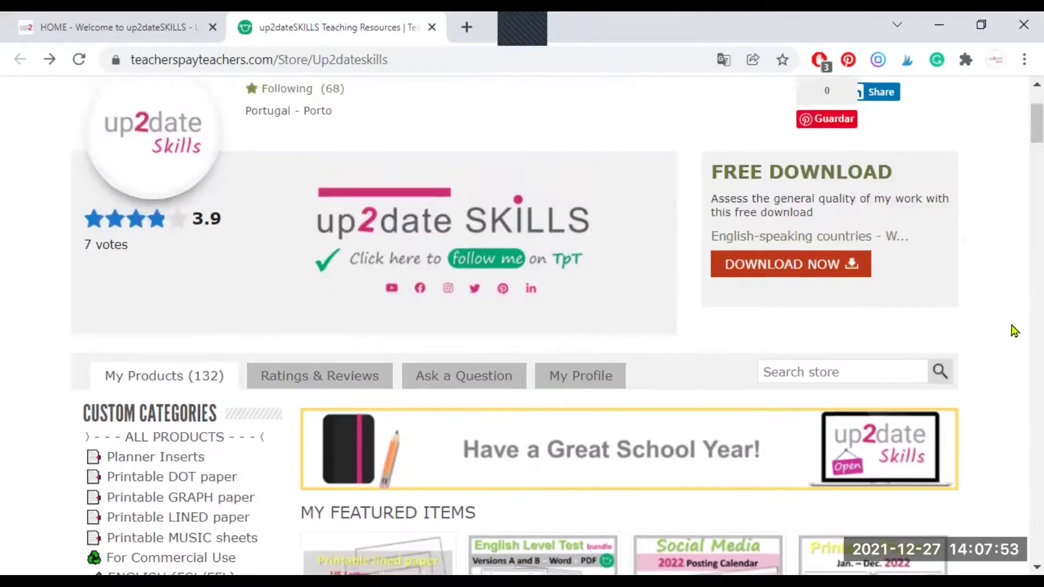
pyautogui.scroll(3, 1015, 331)
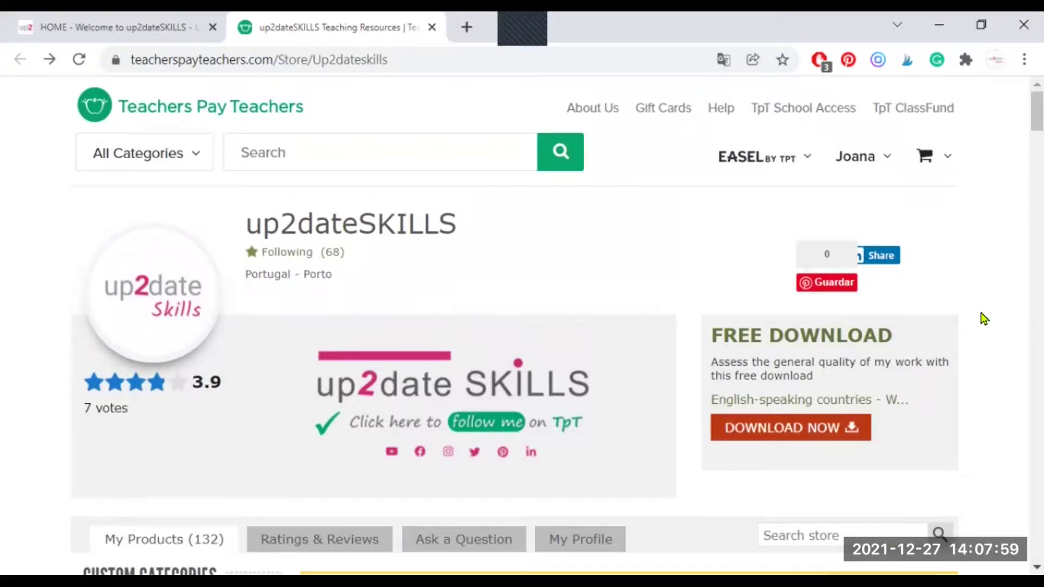
# Go to My Product Listings from the account menu and scroll toward Manage Your Categories
pyautogui.click(885, 158)
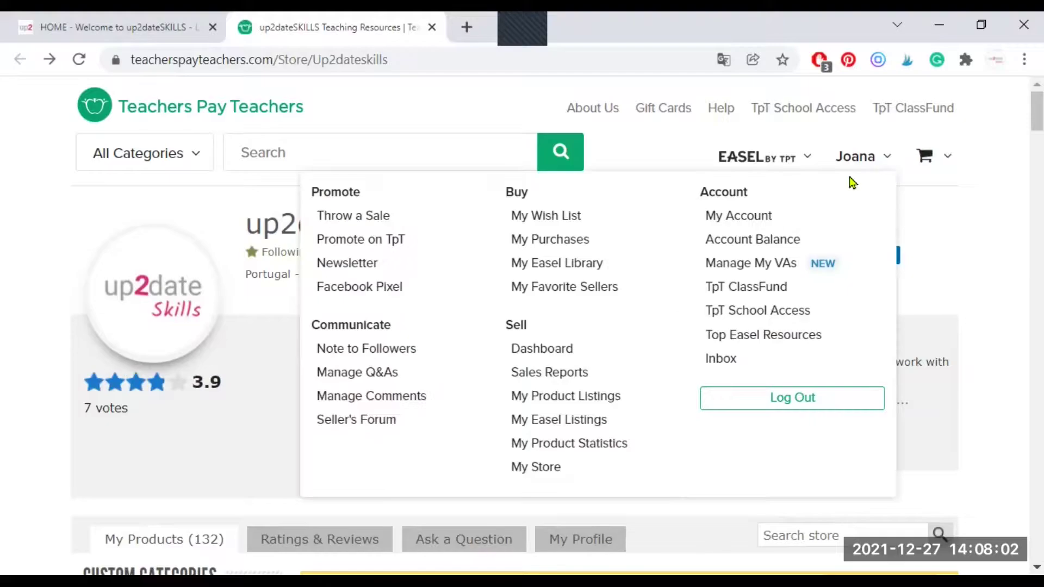
pyautogui.click(573, 400)
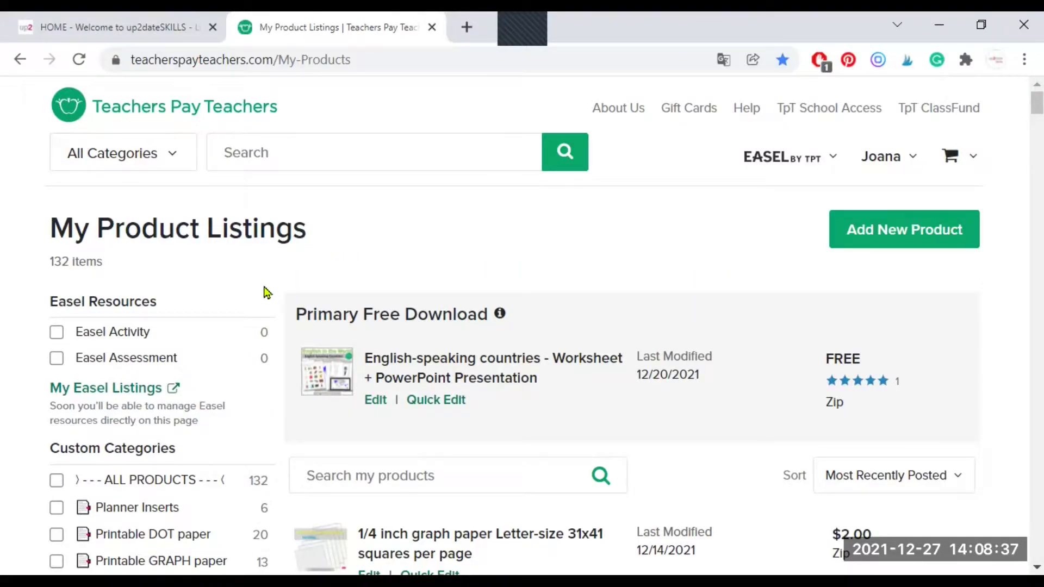
pyautogui.scroll(-5, 267, 293)
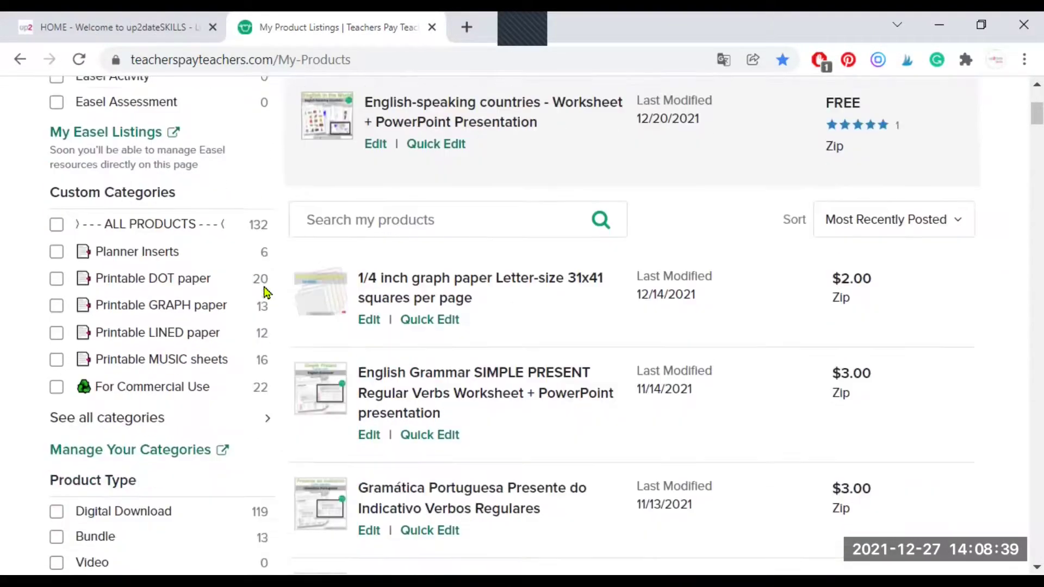
pyautogui.scroll(-1, 234, 324)
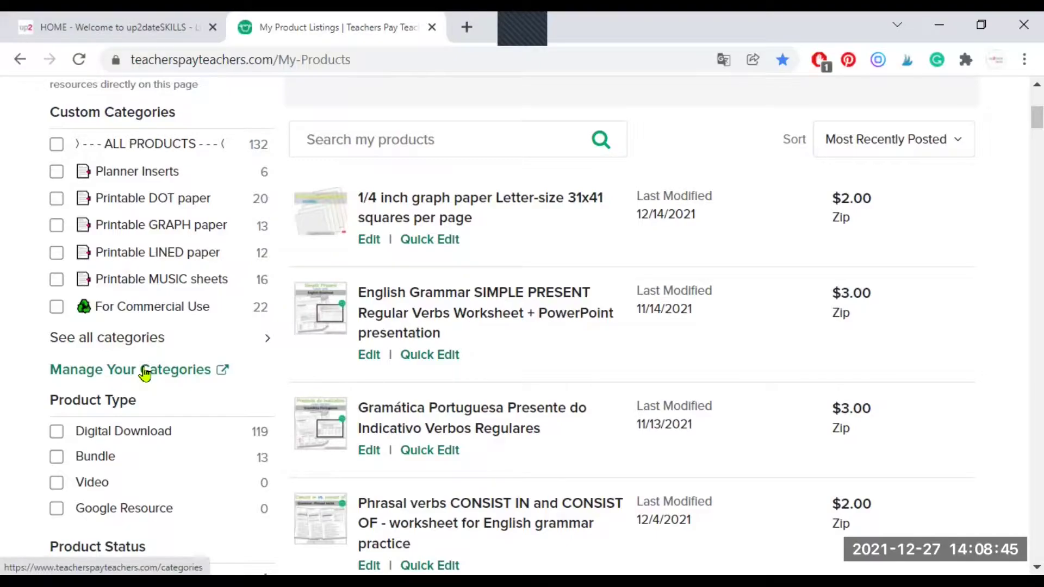
pyautogui.click(146, 371)
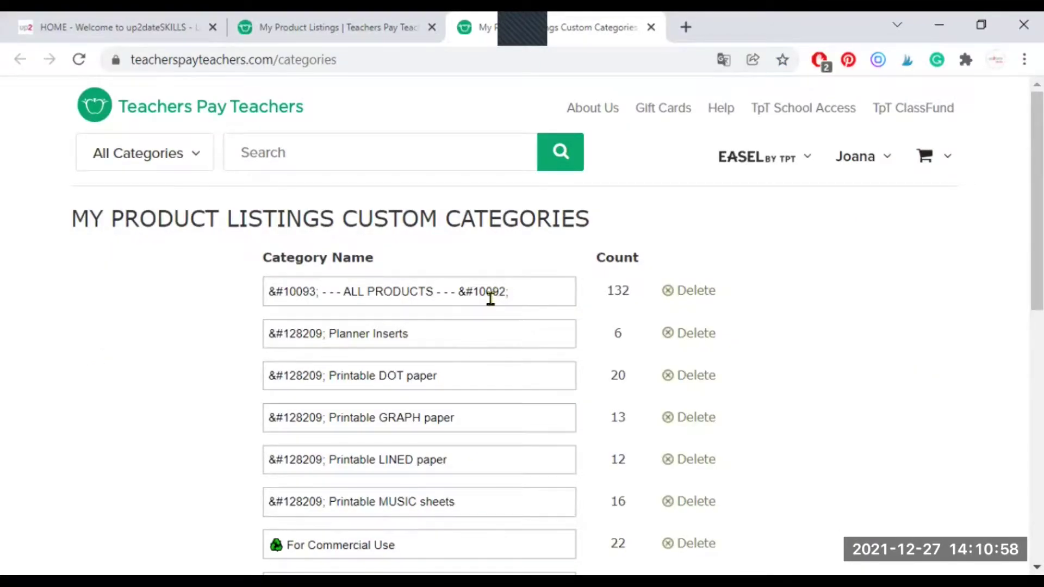
pyautogui.scroll(-4, 491, 298)
pyautogui.scroll(-2, 491, 298)
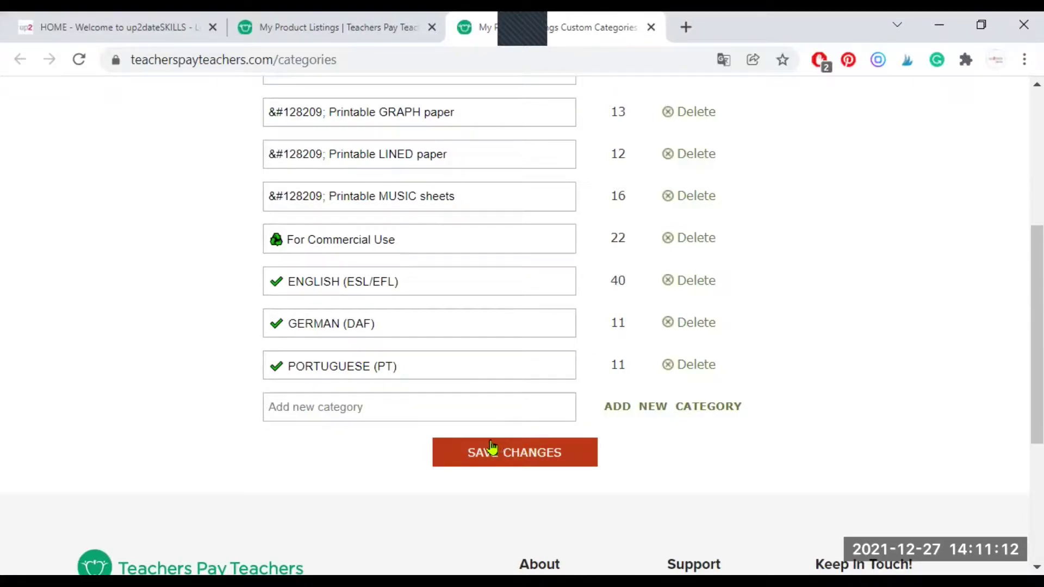
pyautogui.scroll(3, 475, 412)
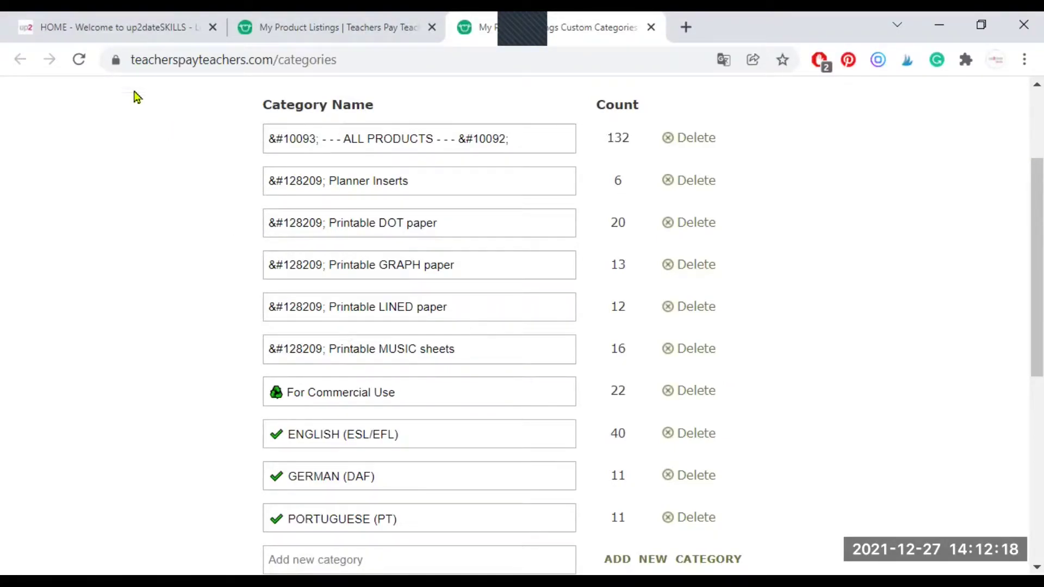
# Open the Blog's custom-categories-with-emojis tutorial and scroll through its steps to Emoji Lists
pyautogui.click(120, 26)
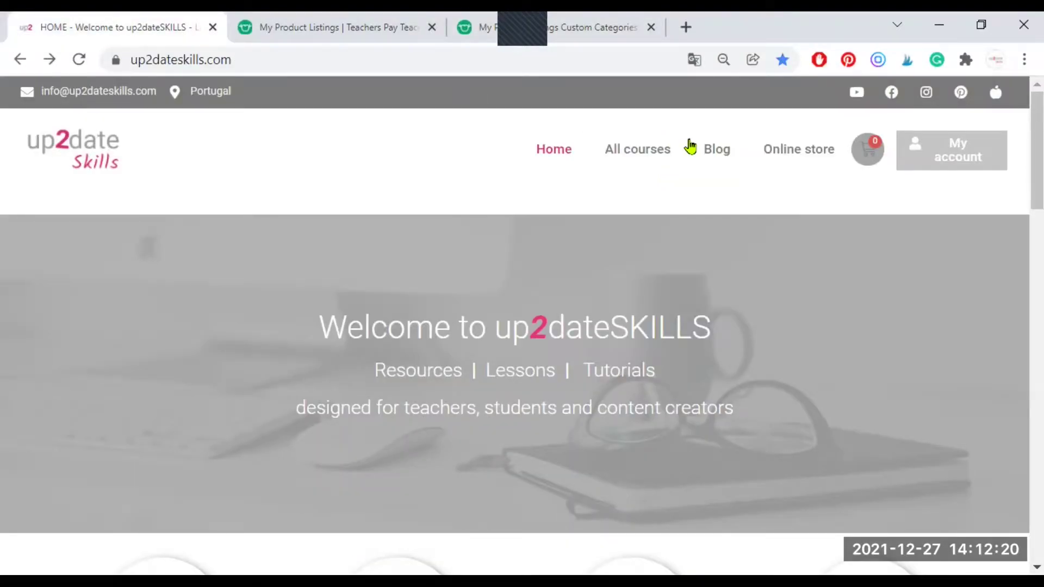
pyautogui.click(722, 151)
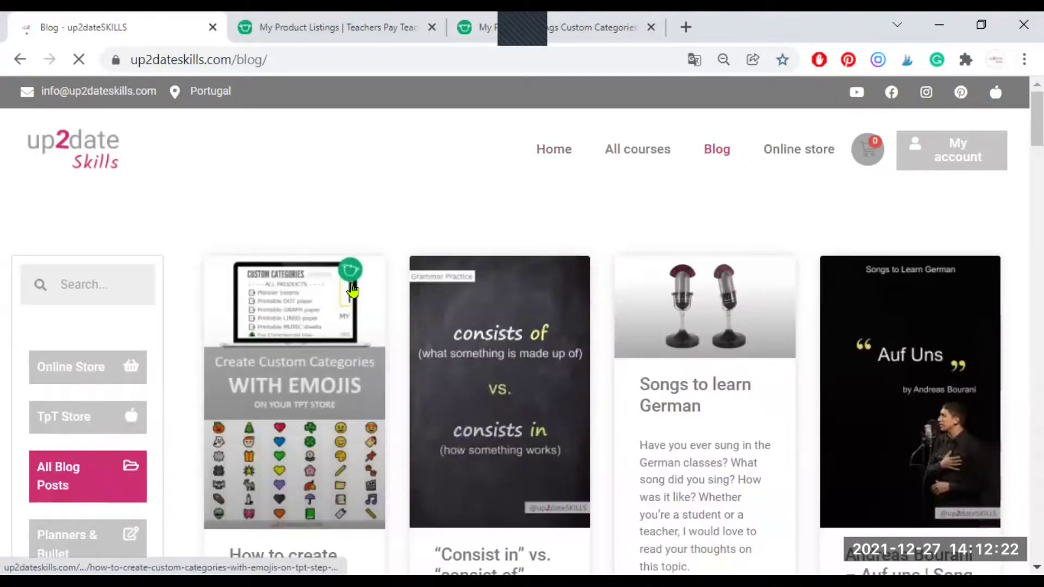
pyautogui.scroll(-3, 237, 442)
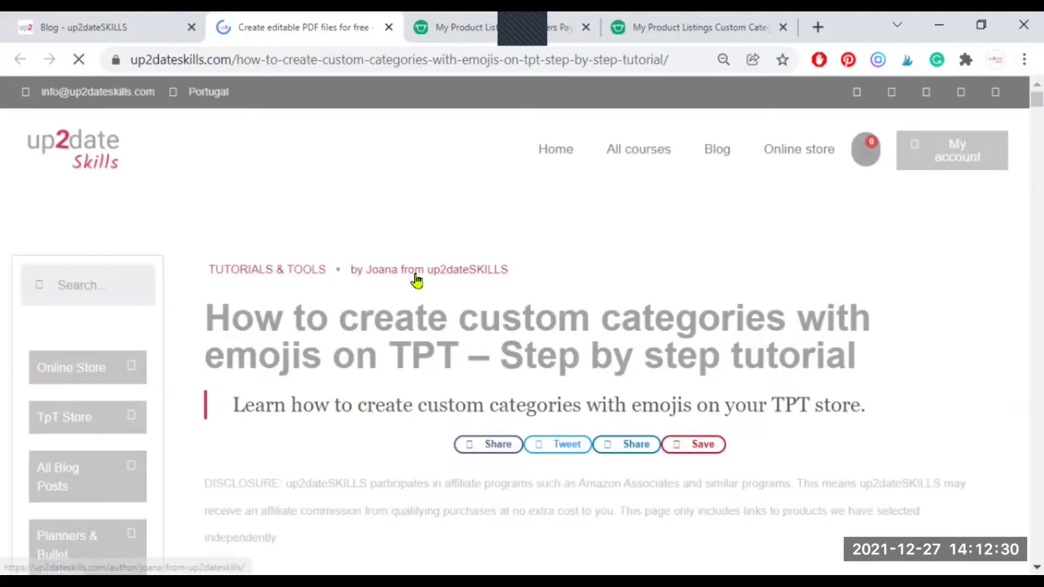
pyautogui.scroll(-5, 416, 280)
pyautogui.scroll(-7, 416, 280)
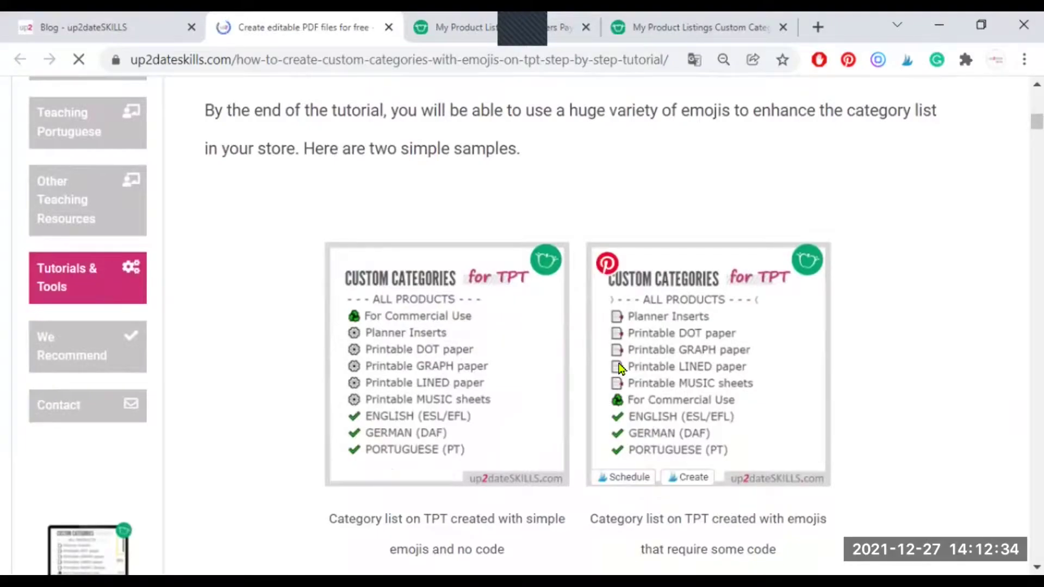
pyautogui.scroll(-9, 620, 369)
pyautogui.scroll(-3, 620, 368)
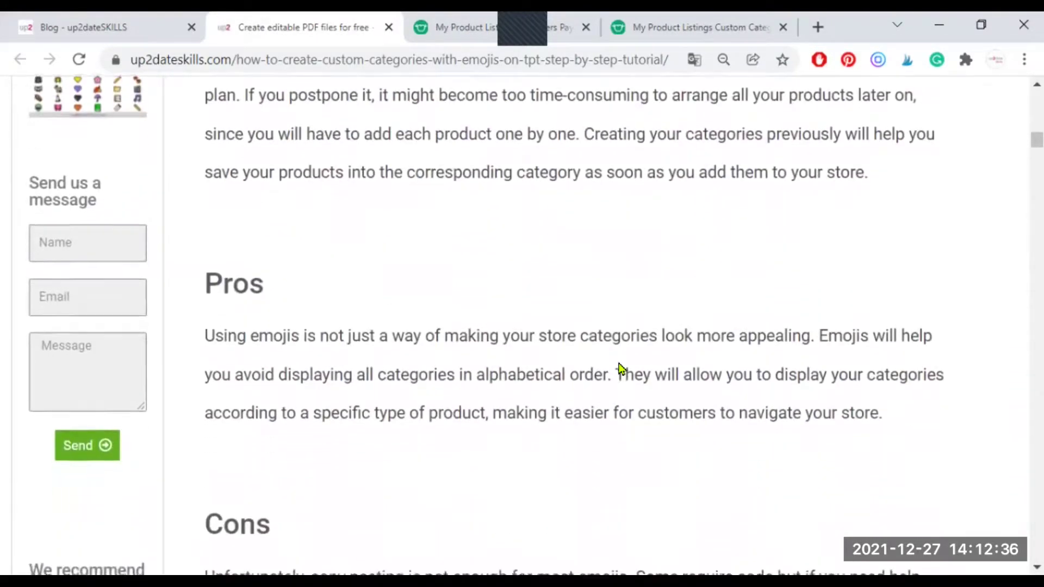
pyautogui.scroll(-3, 555, 250)
pyautogui.scroll(-9, 556, 249)
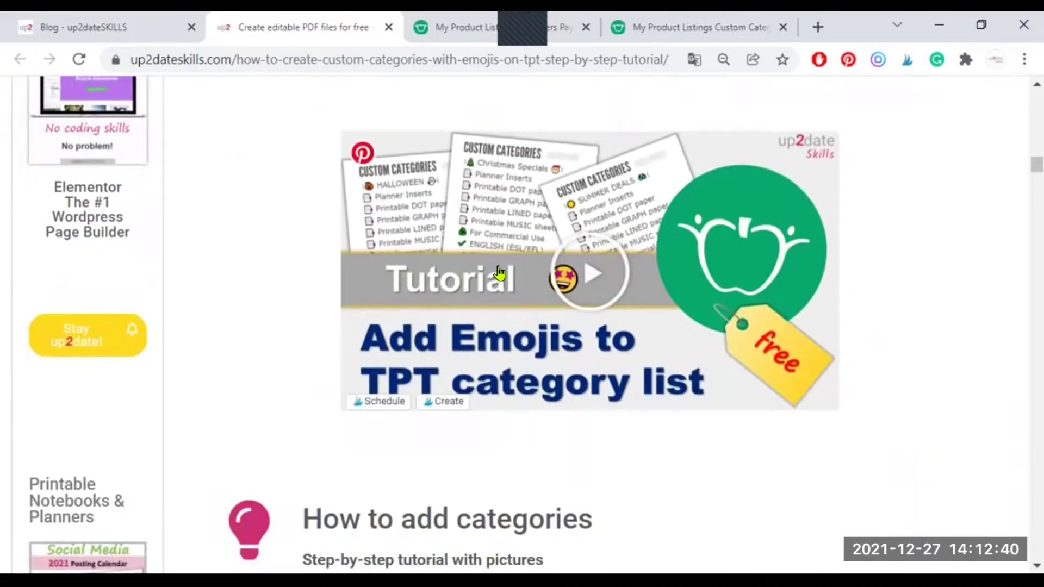
pyautogui.scroll(-6, 497, 272)
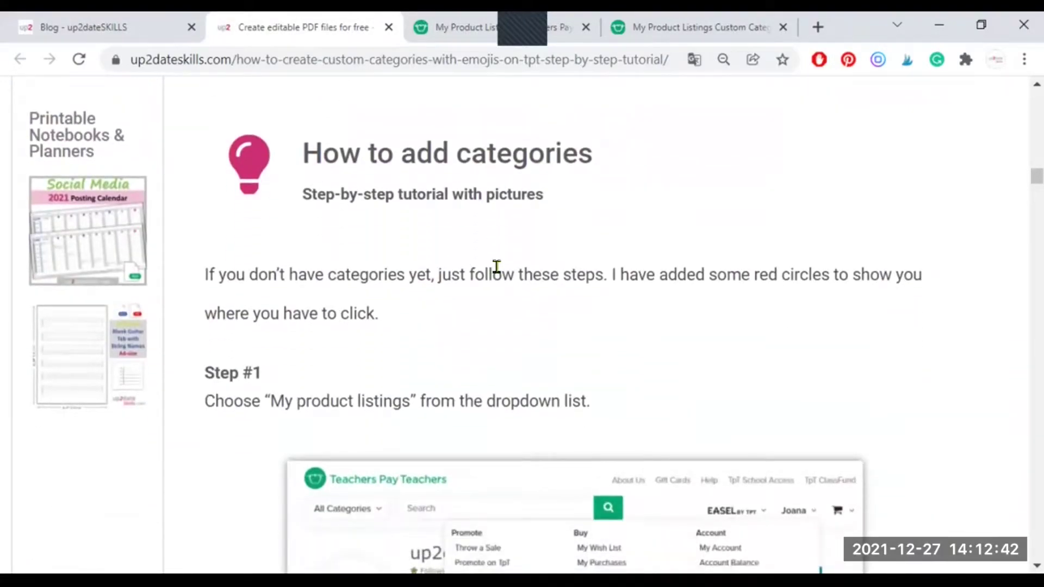
pyautogui.scroll(1, 497, 272)
pyautogui.scroll(-2, 500, 272)
pyautogui.scroll(-1, 498, 273)
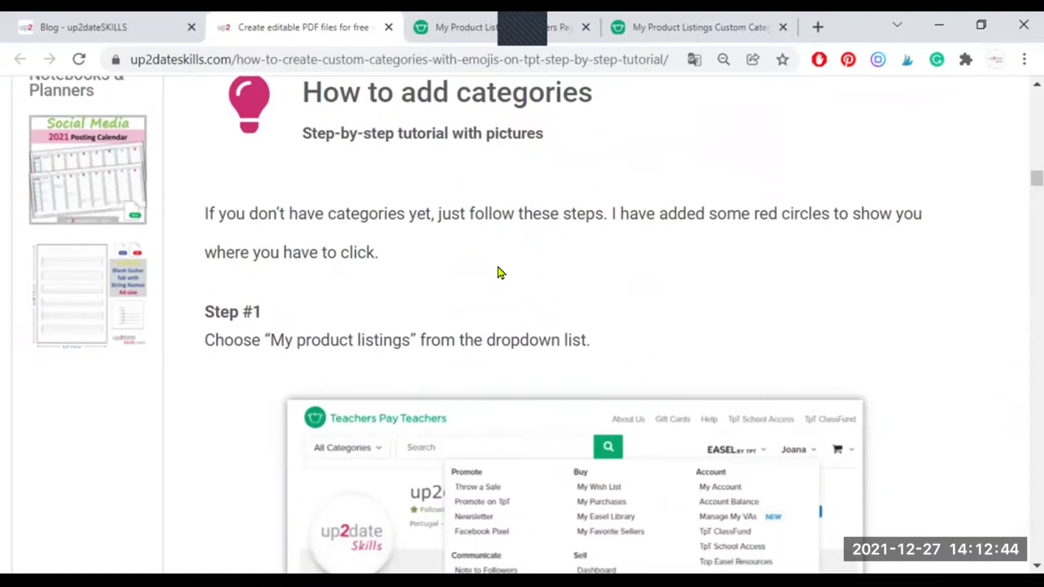
pyautogui.scroll(-3, 498, 272)
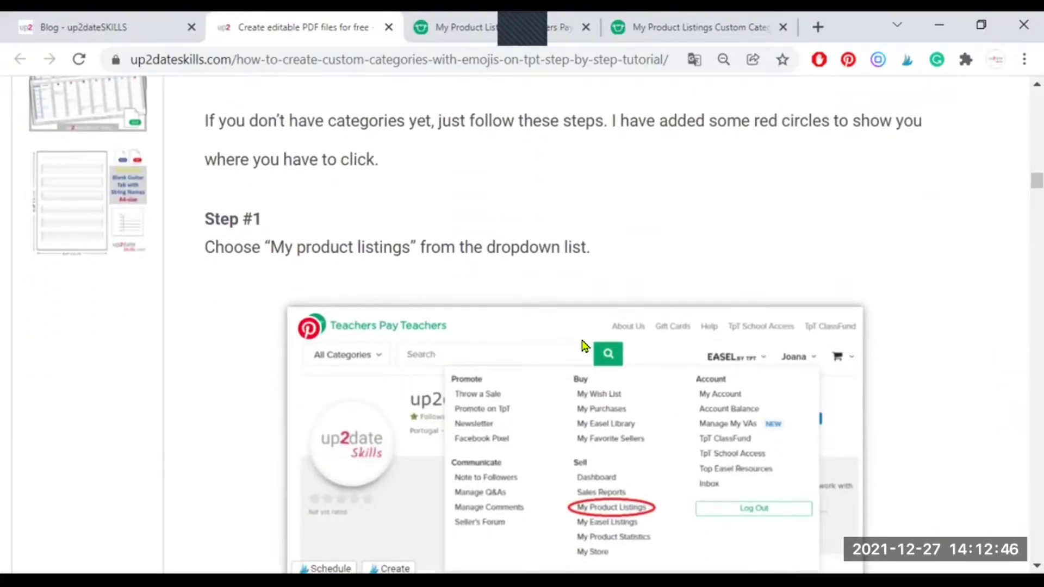
pyautogui.scroll(-3, 585, 348)
pyautogui.scroll(-15, 459, 298)
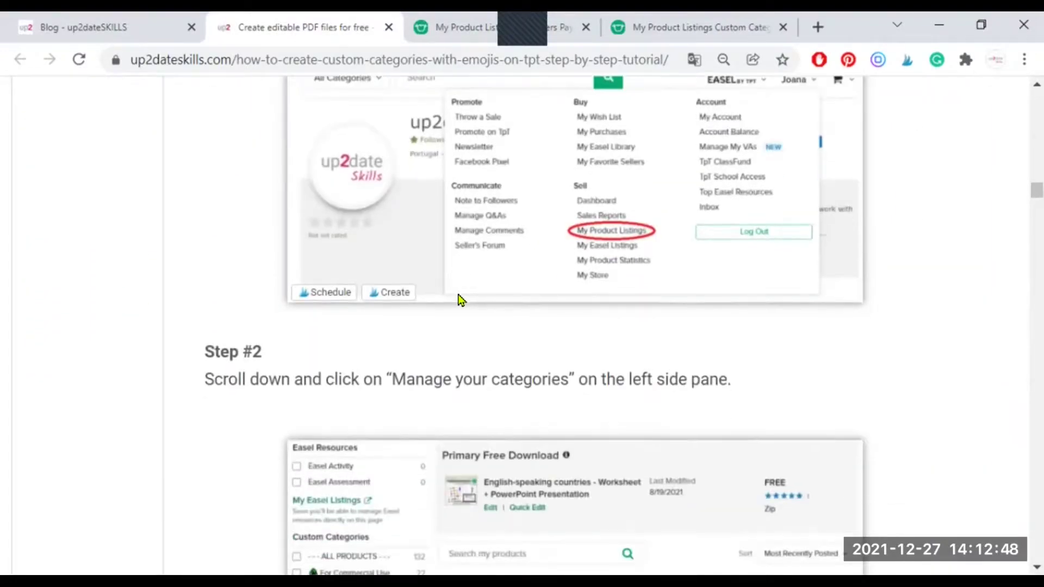
pyautogui.scroll(-19, 459, 300)
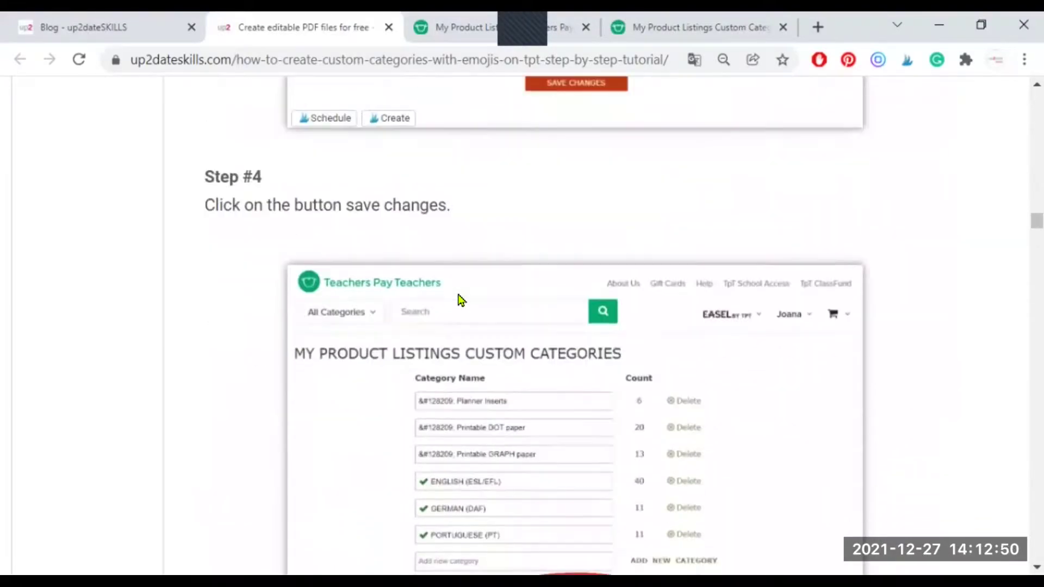
pyautogui.scroll(-15, 460, 299)
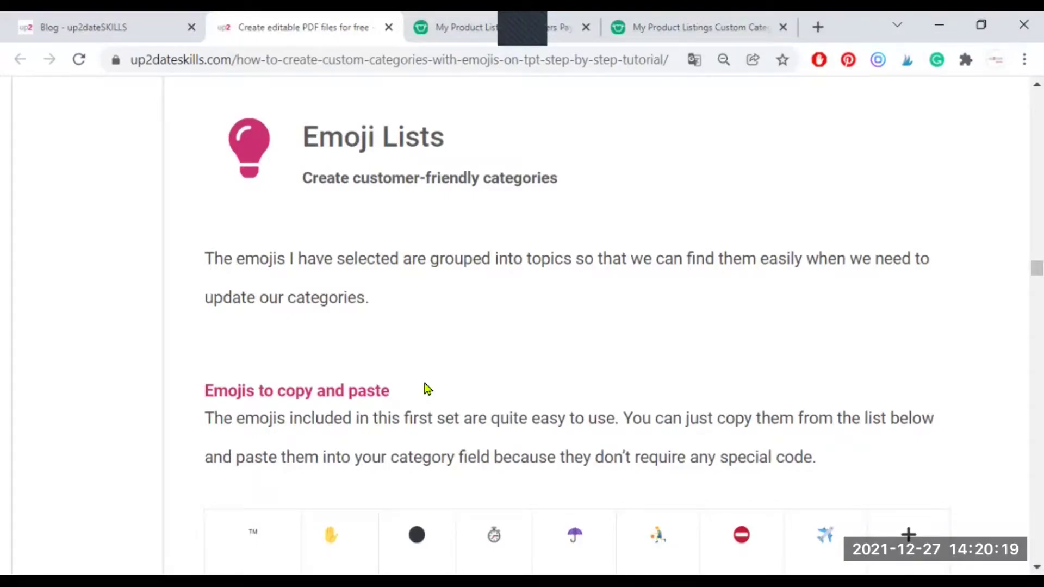
# Select the pencil emoji in the tutorial's copy-and-paste Emoji Lists table
pyautogui.scroll(-6, 428, 390)
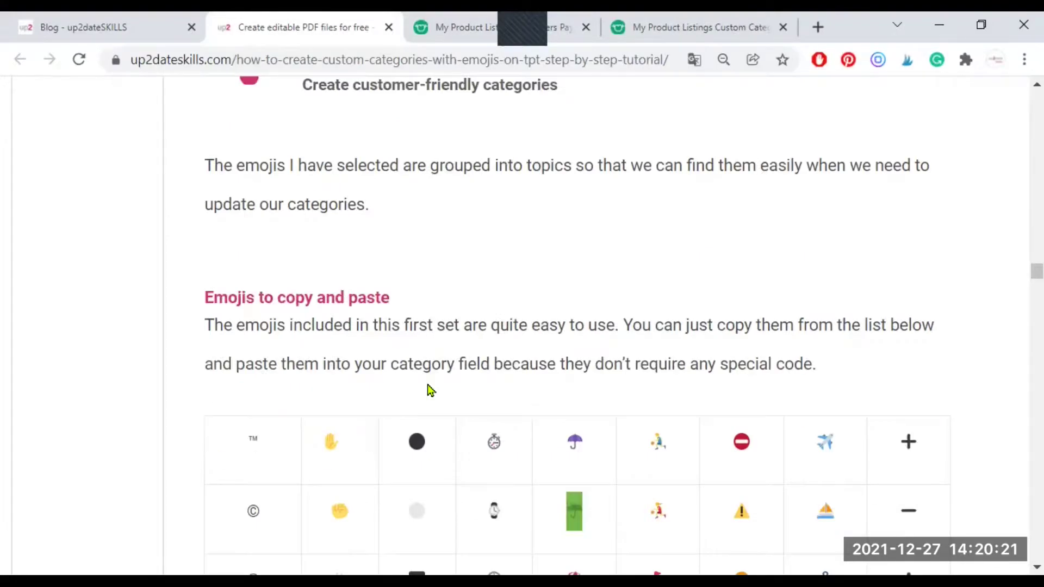
pyautogui.scroll(-5, 428, 389)
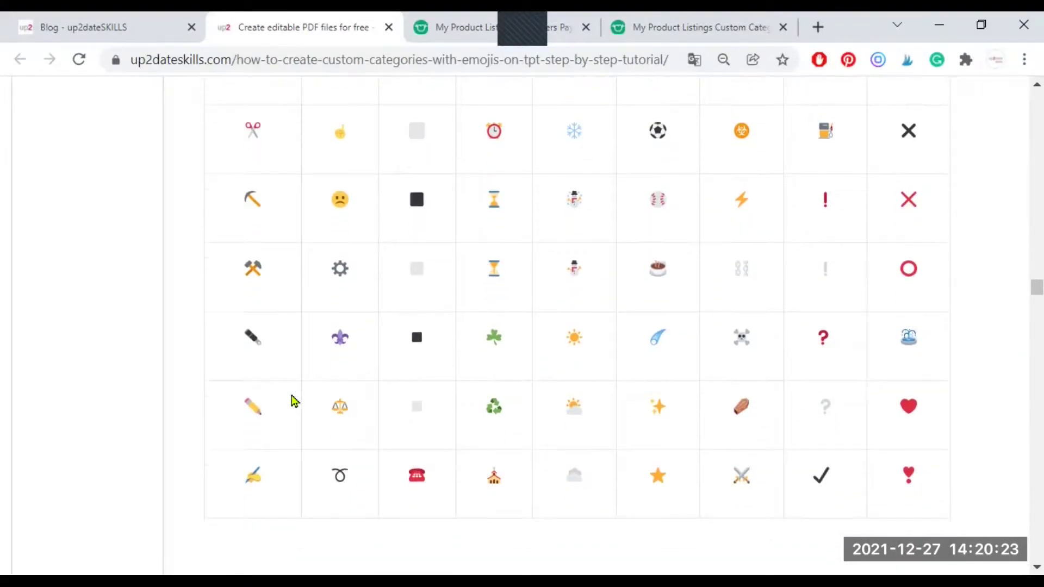
pyautogui.doubleClick(235, 415)
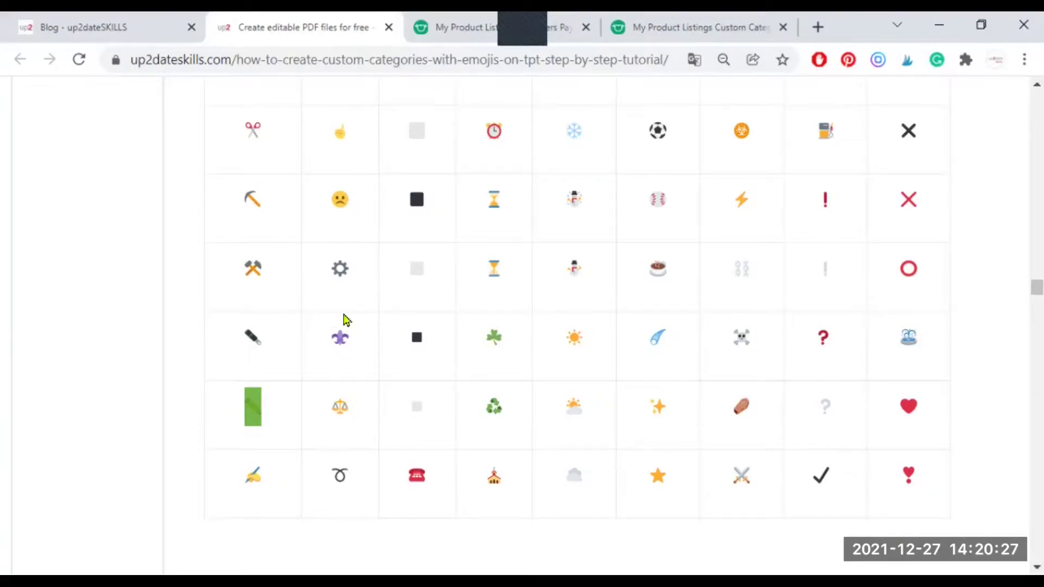
# Add a pencil-emoji 'Writing projects' category and save the category list
pyautogui.click(679, 28)
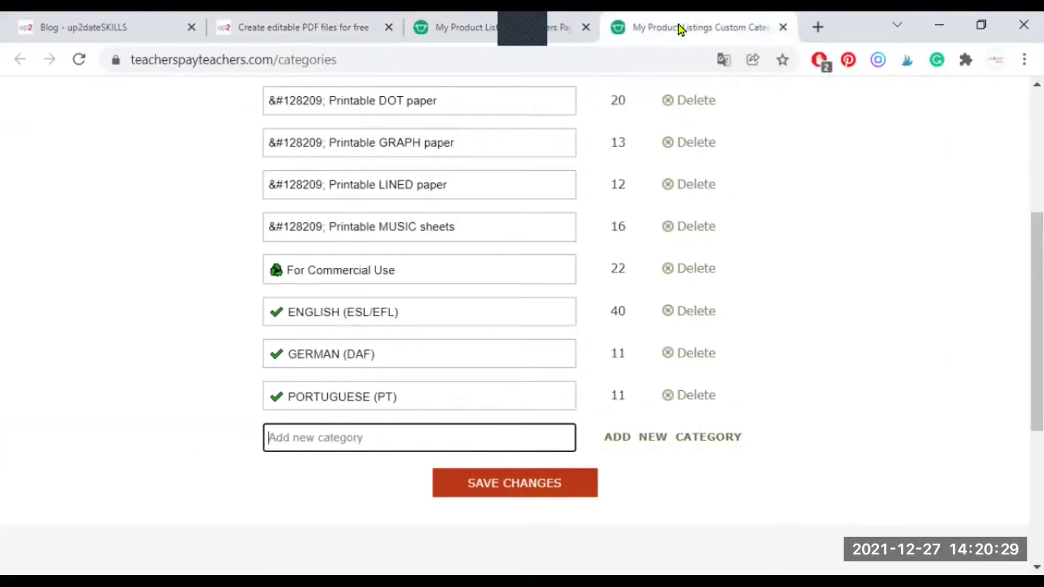
pyautogui.click(353, 437)
pyautogui.write('✏')
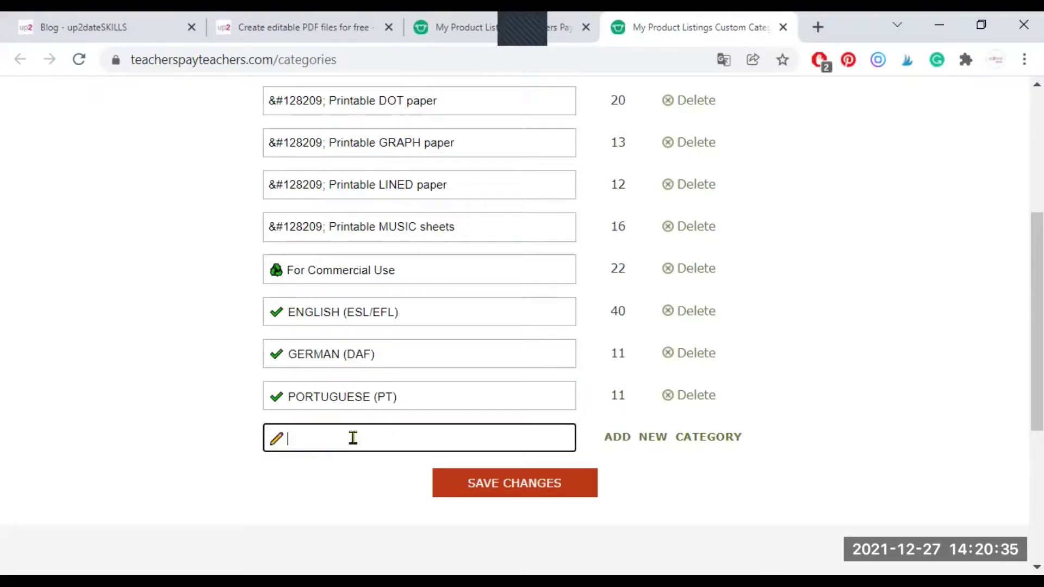
pyautogui.write('Writing projects')
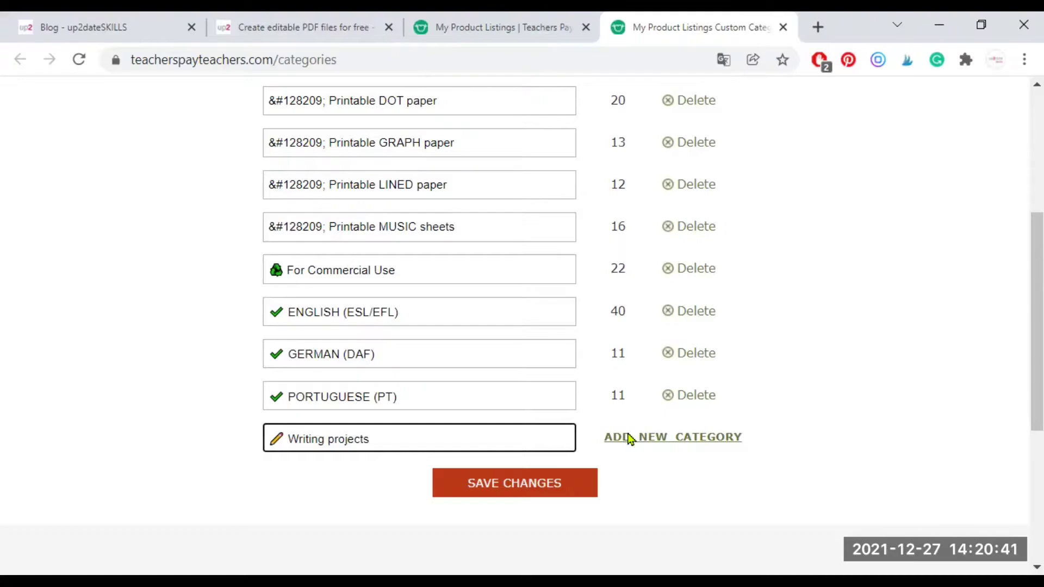
pyautogui.click(630, 438)
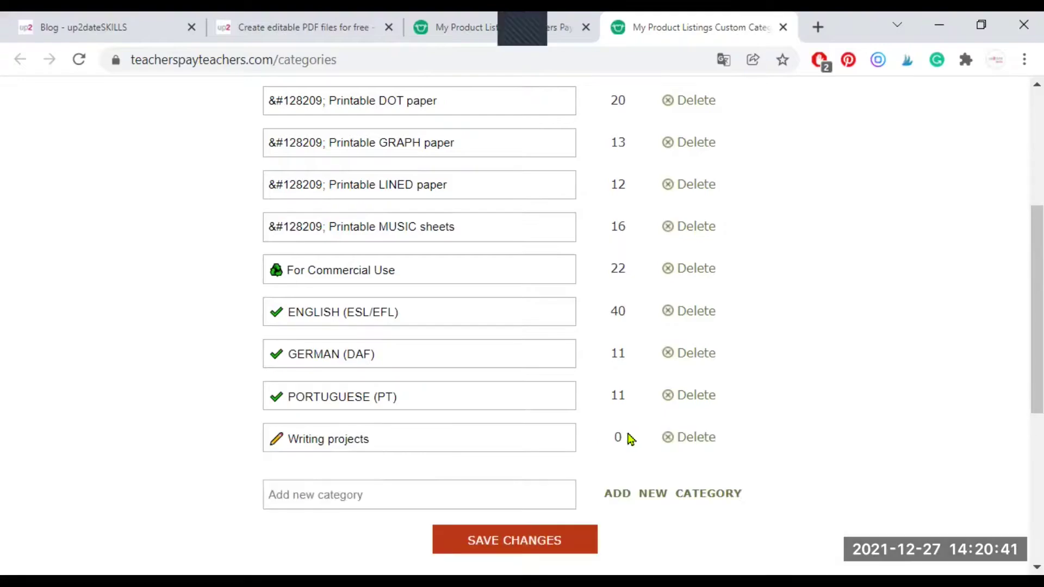
pyautogui.click(534, 543)
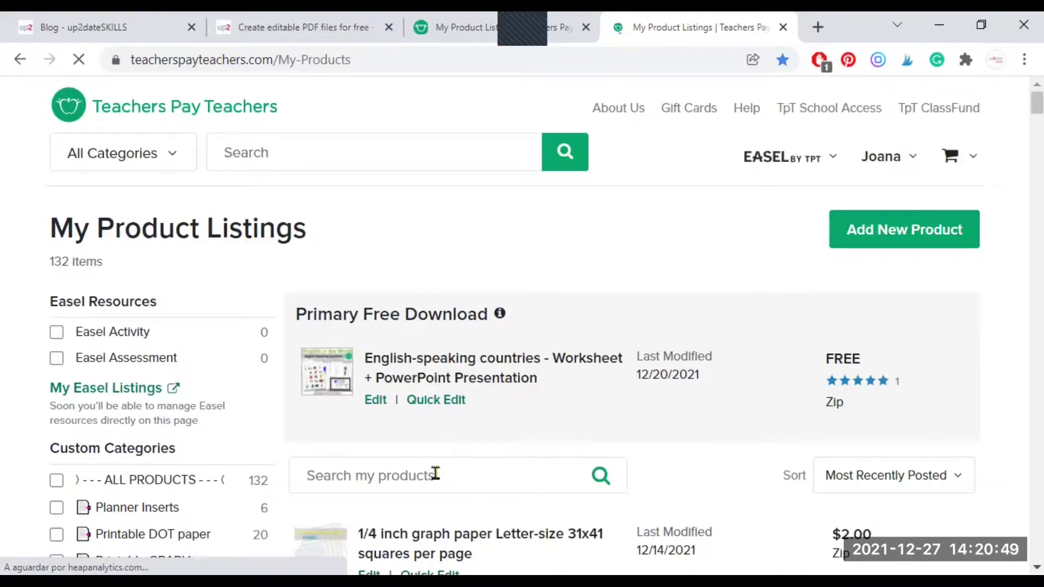
# Expand See all categories on My Product Listings to confirm Writing projects appears
pyautogui.scroll(-2, 224, 420)
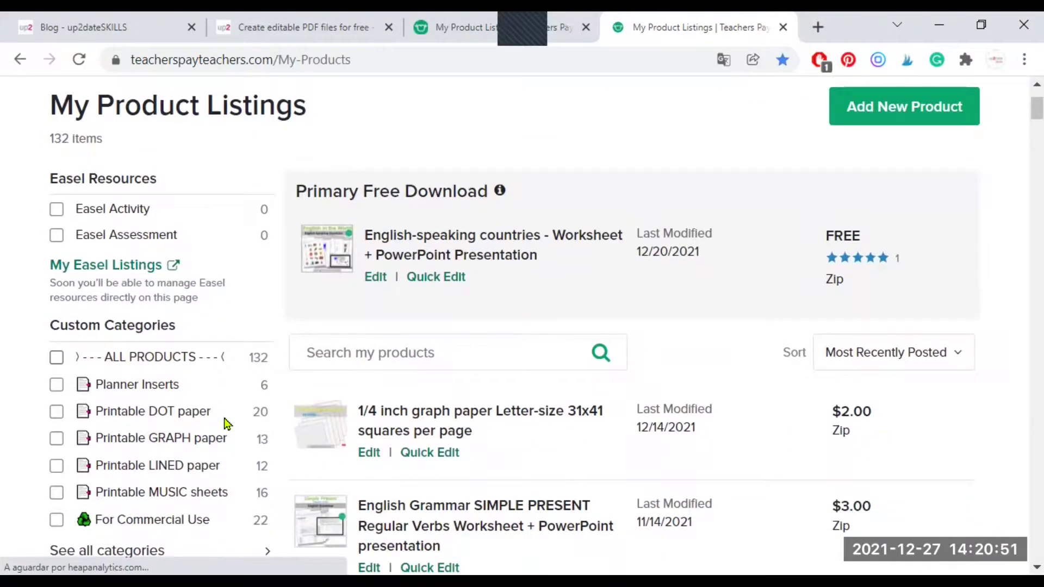
pyautogui.scroll(-2, 224, 422)
pyautogui.click(266, 430)
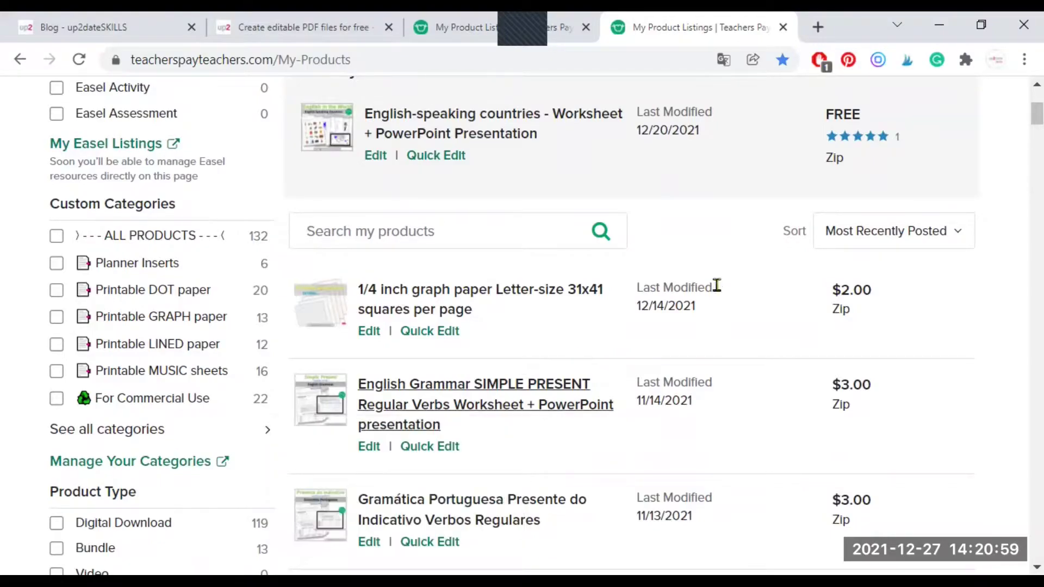
pyautogui.scroll(4, 765, 263)
# Open My Store from the account menu to view the categories on the store page
pyautogui.moveTo(890, 172)
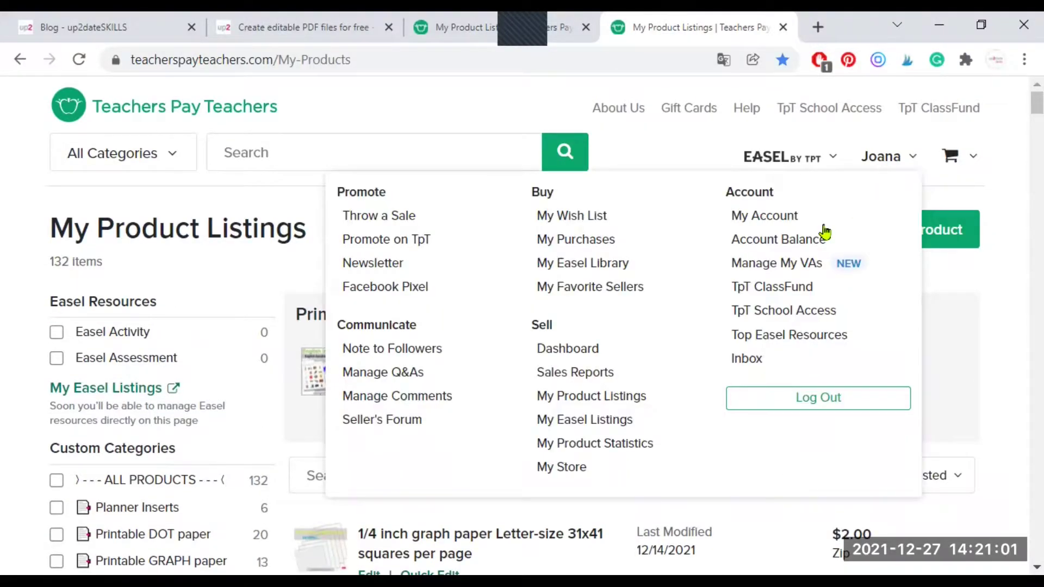
pyautogui.click(577, 469)
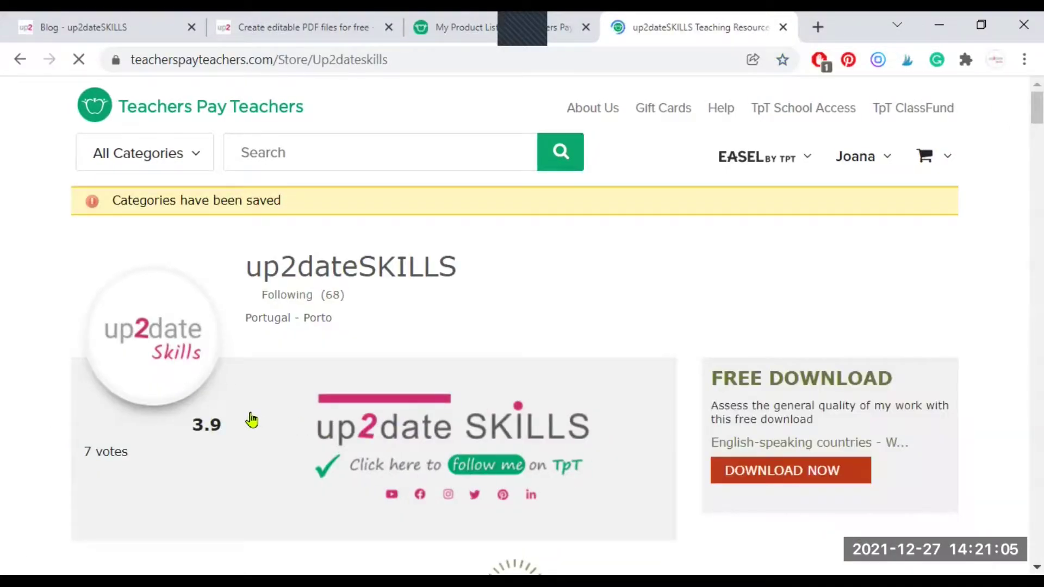
pyautogui.scroll(-3, 252, 419)
pyautogui.scroll(-5, 253, 420)
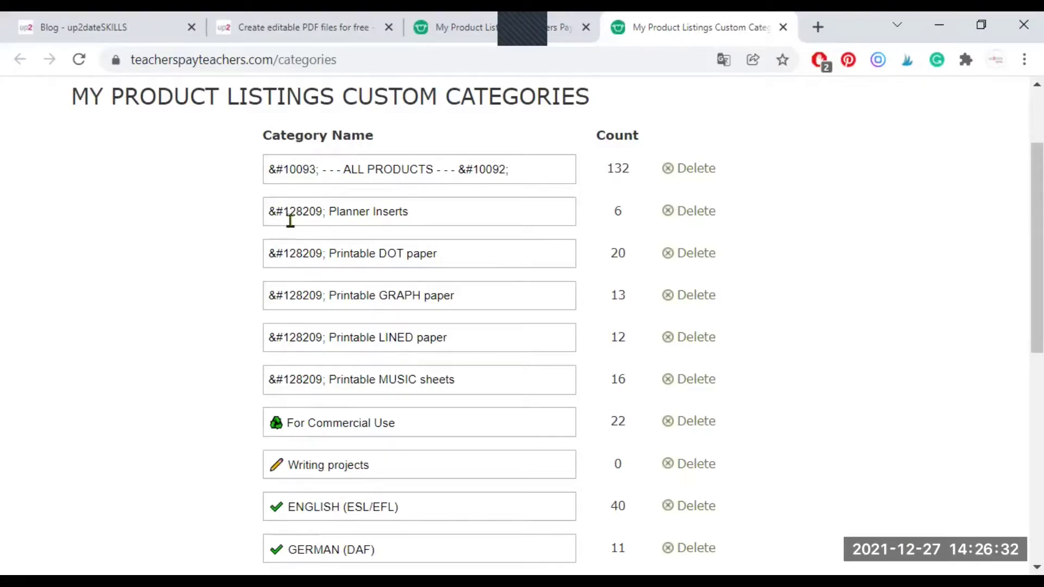
# In the tutorial, select the Spring code &#127804; from the Seasons emoji table
pyautogui.click(299, 33)
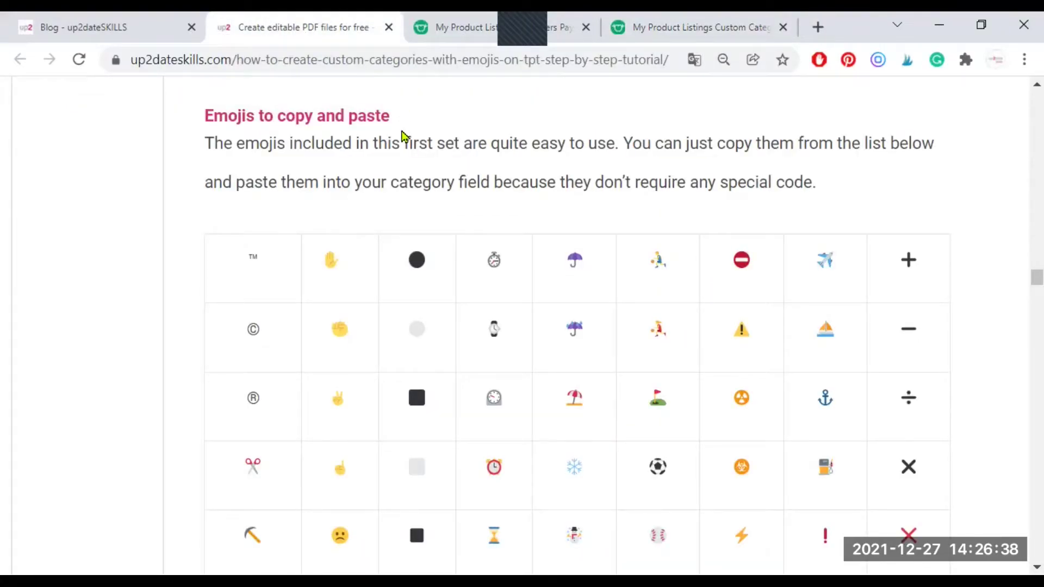
pyautogui.scroll(-10, 399, 146)
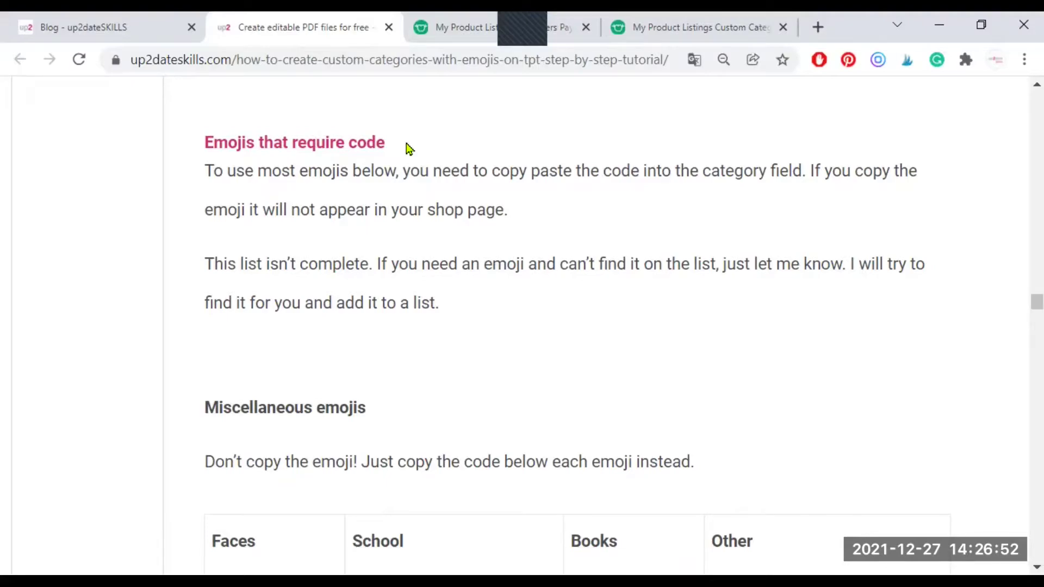
pyautogui.scroll(-5, 409, 148)
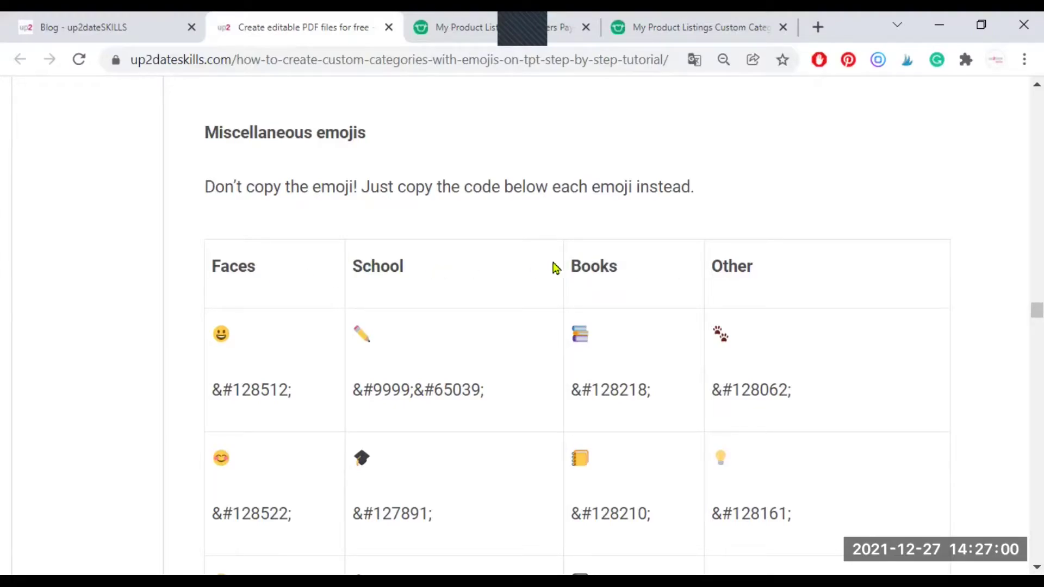
pyautogui.scroll(-13, 447, 270)
pyautogui.scroll(-10, 447, 270)
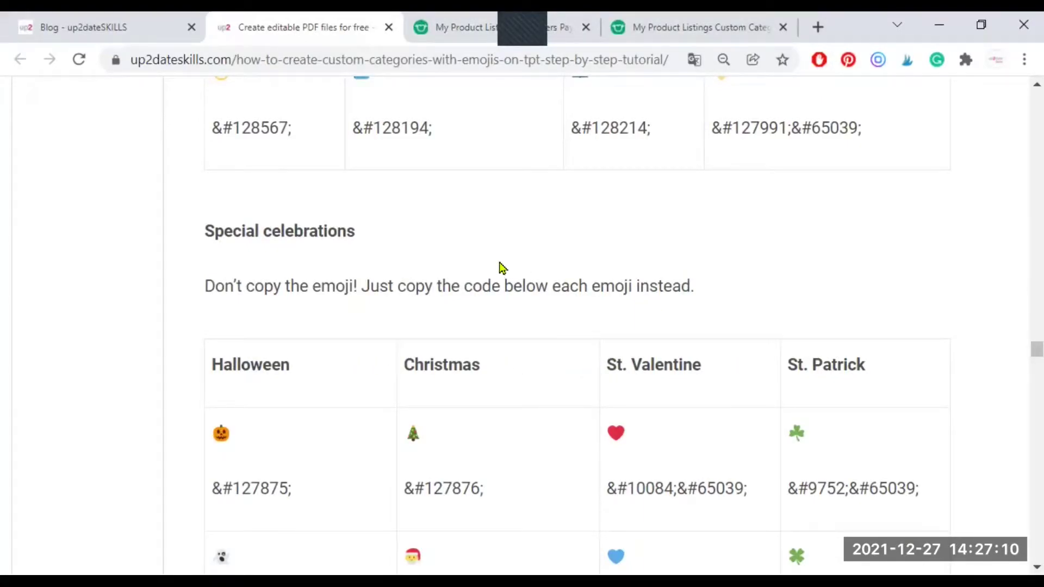
pyautogui.scroll(-20, 500, 268)
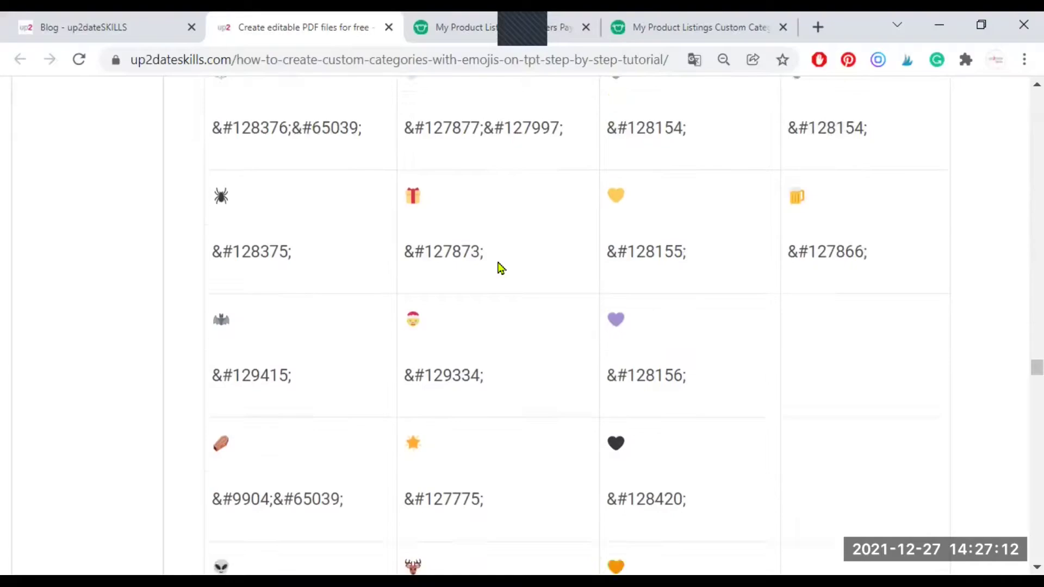
pyautogui.scroll(-4, 500, 267)
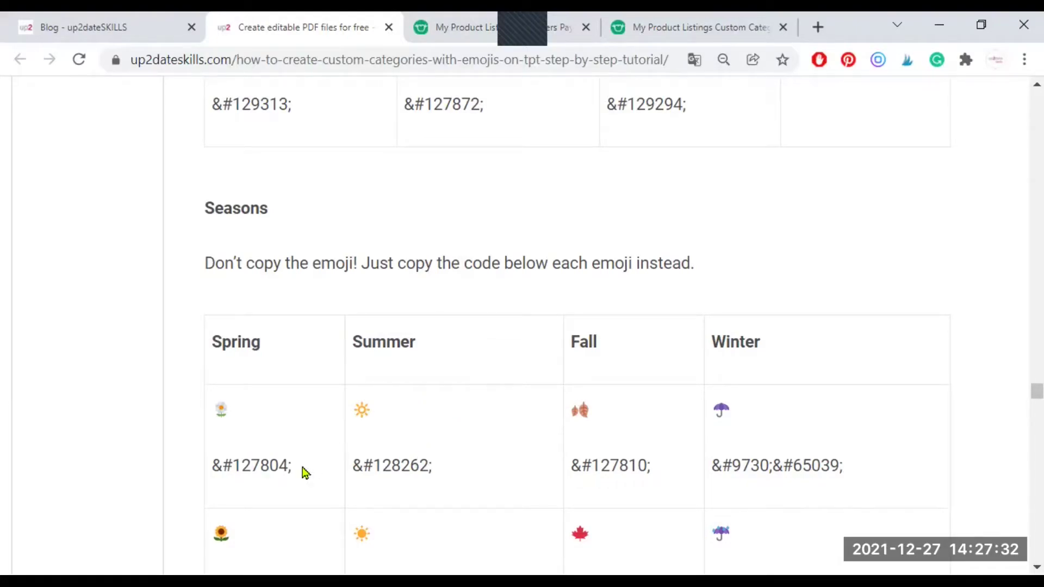
pyautogui.tripleClick(222, 466)
pyautogui.hotkey('ctrl', 'c')
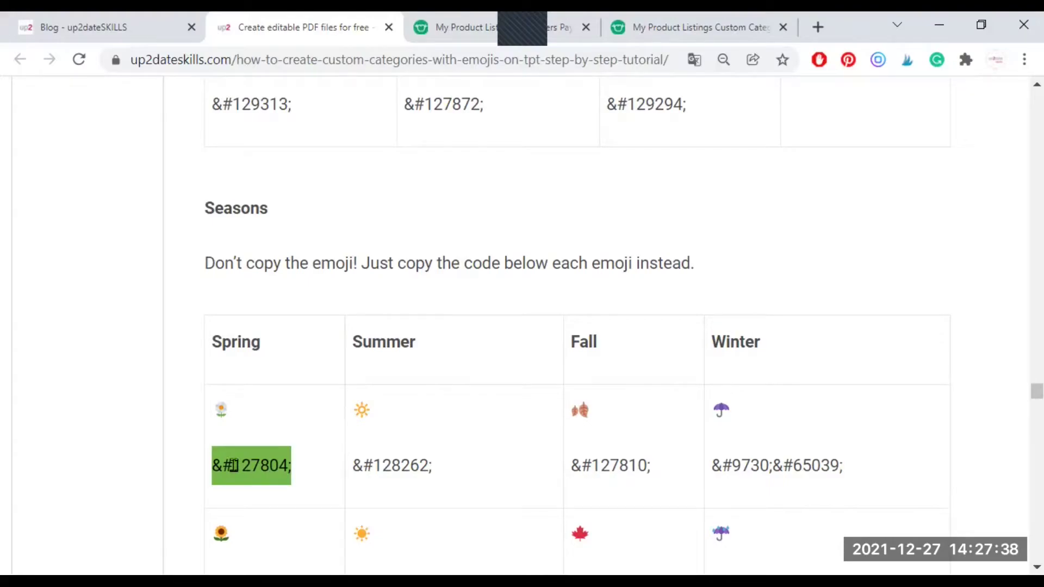
# Add a 'Spring deals' category with the pasted &#127804; code and save the category list
pyautogui.click(651, 37)
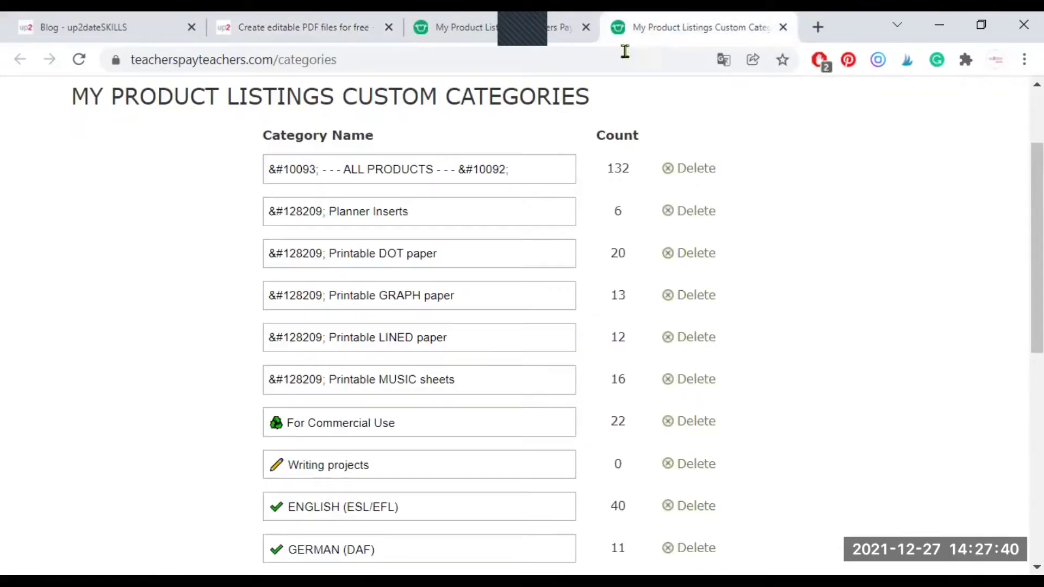
pyautogui.scroll(-3, 401, 291)
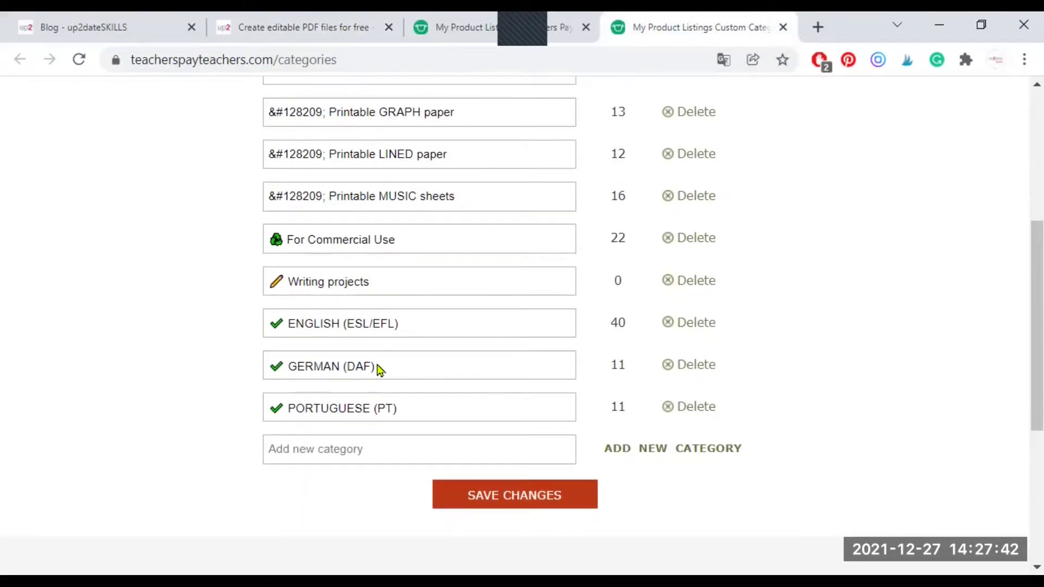
pyautogui.click(342, 450)
pyautogui.hotkey('ctrl', 'v')
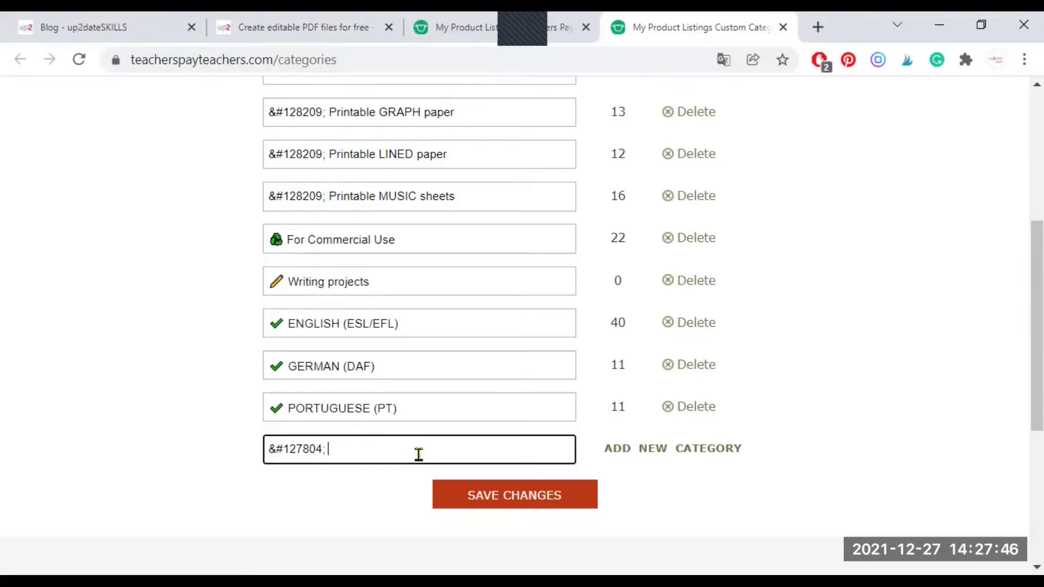
pyautogui.write('Sprigng')
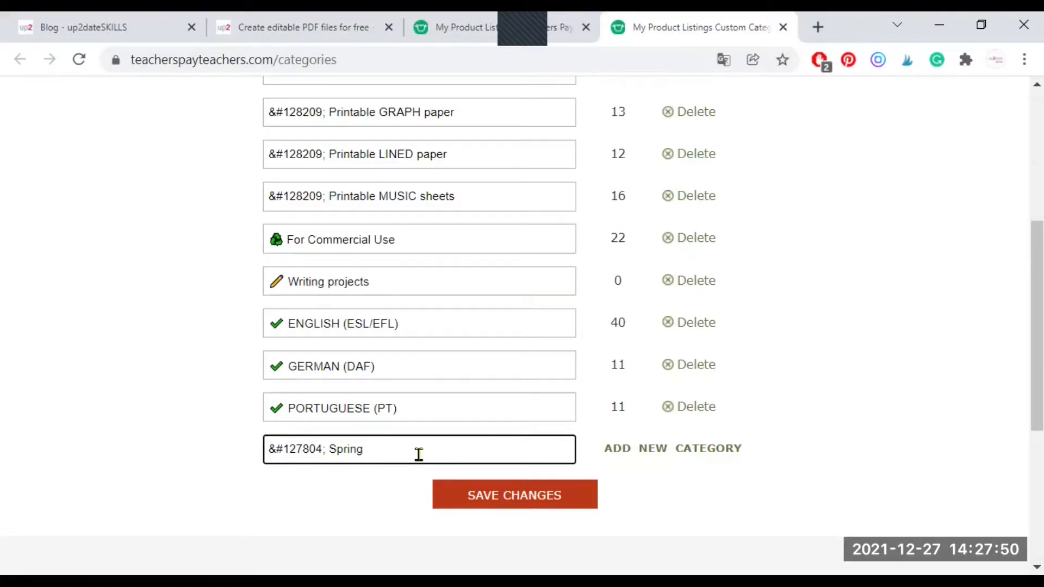
pyautogui.write(' deals')
pyautogui.click(665, 449)
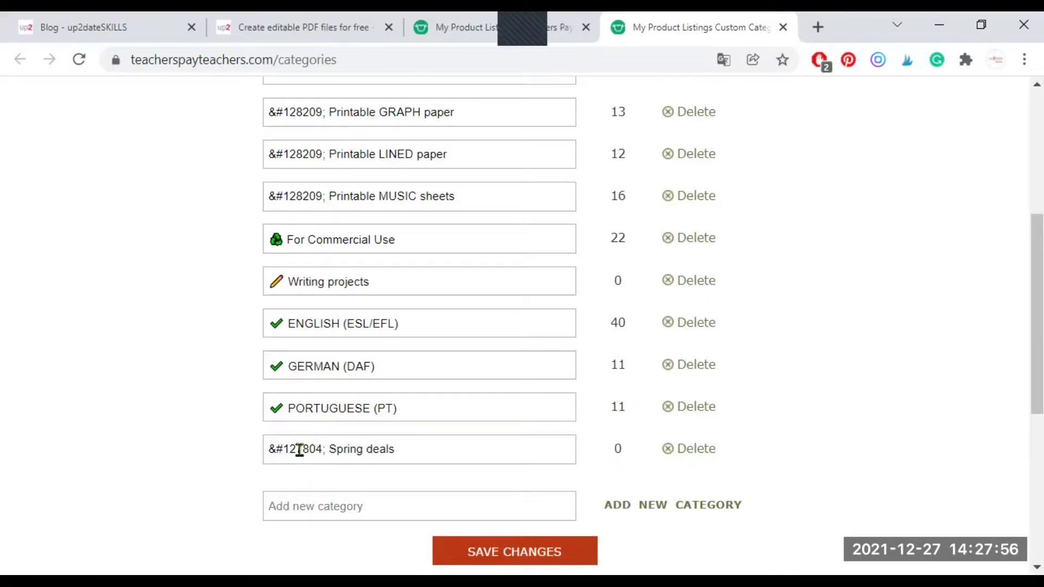
pyautogui.click(539, 552)
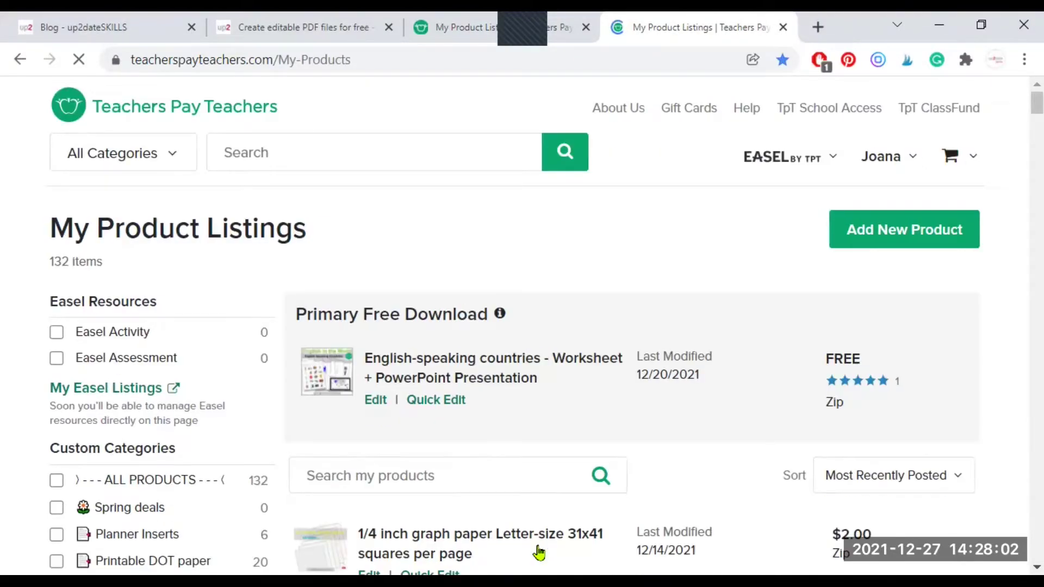
# Check Spring deals among the Custom Categories, then reopen My Product Listings
pyautogui.scroll(-3, 218, 444)
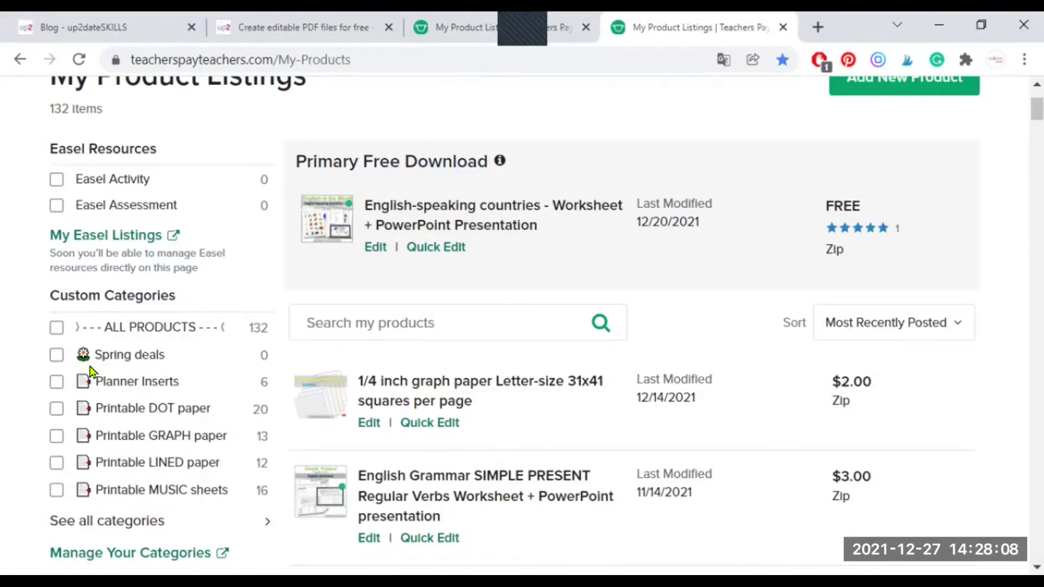
pyautogui.scroll(3, 781, 278)
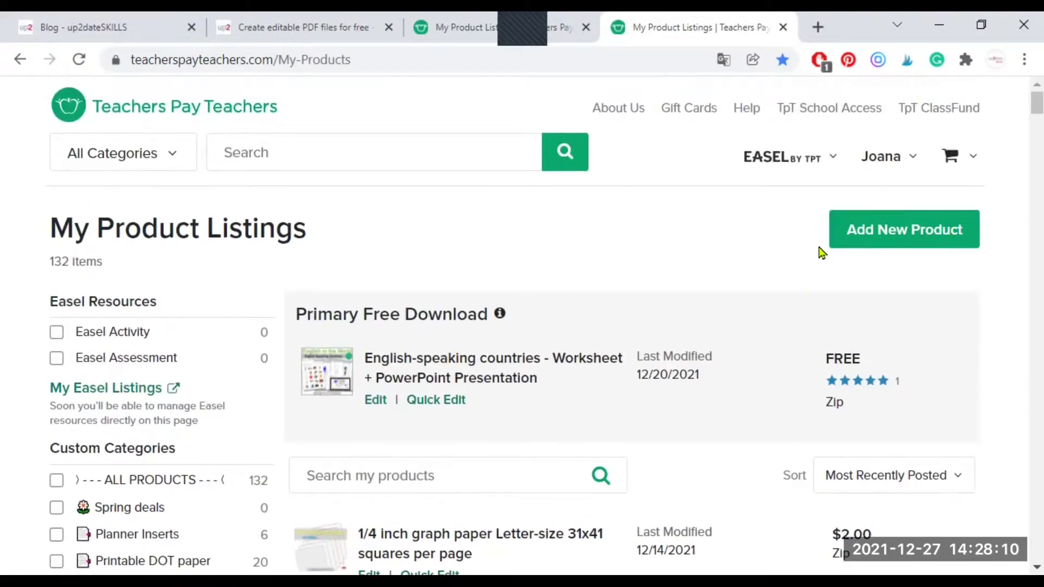
pyautogui.moveTo(916, 161)
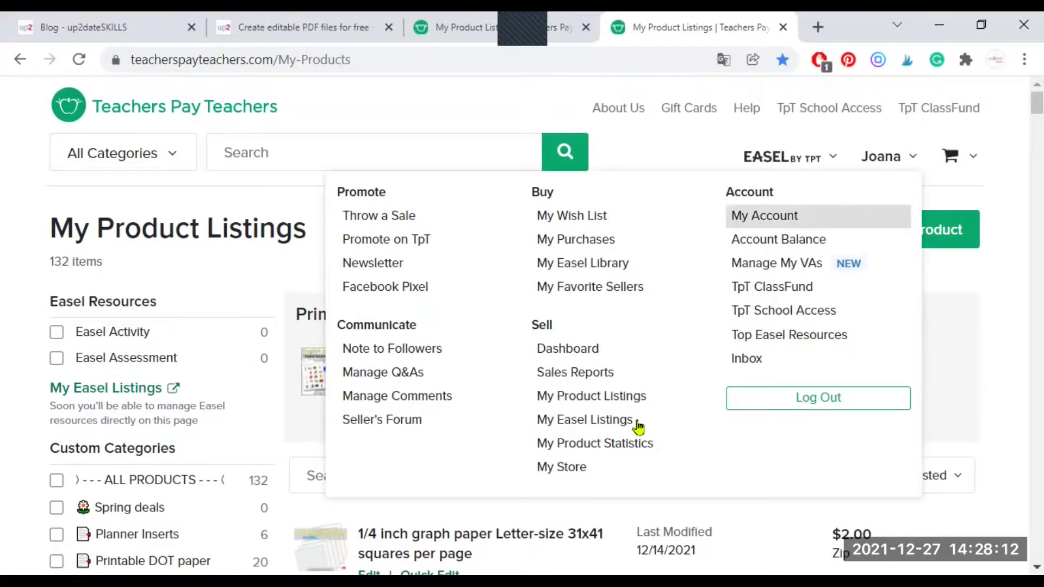
pyautogui.click(619, 400)
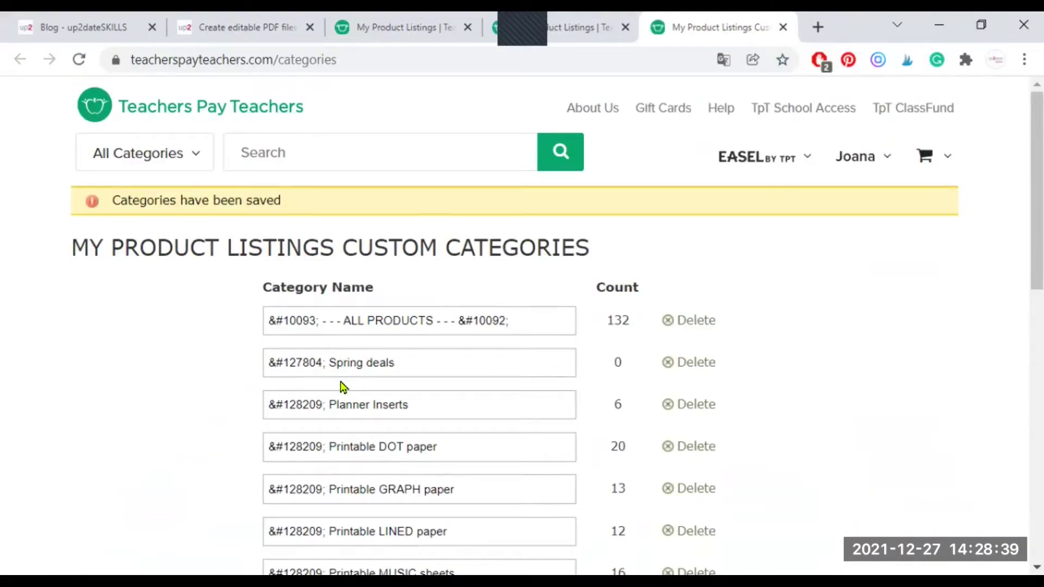
# Delete the Spring deals category and confirm the removal with OK
pyautogui.scroll(-7, 342, 388)
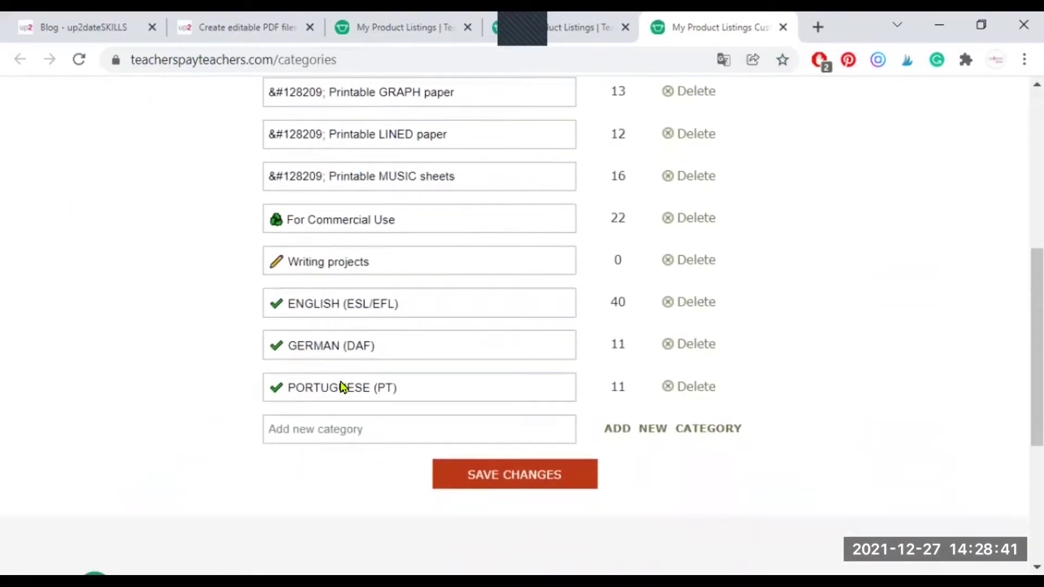
pyautogui.scroll(3, 340, 381)
pyautogui.scroll(1, 341, 381)
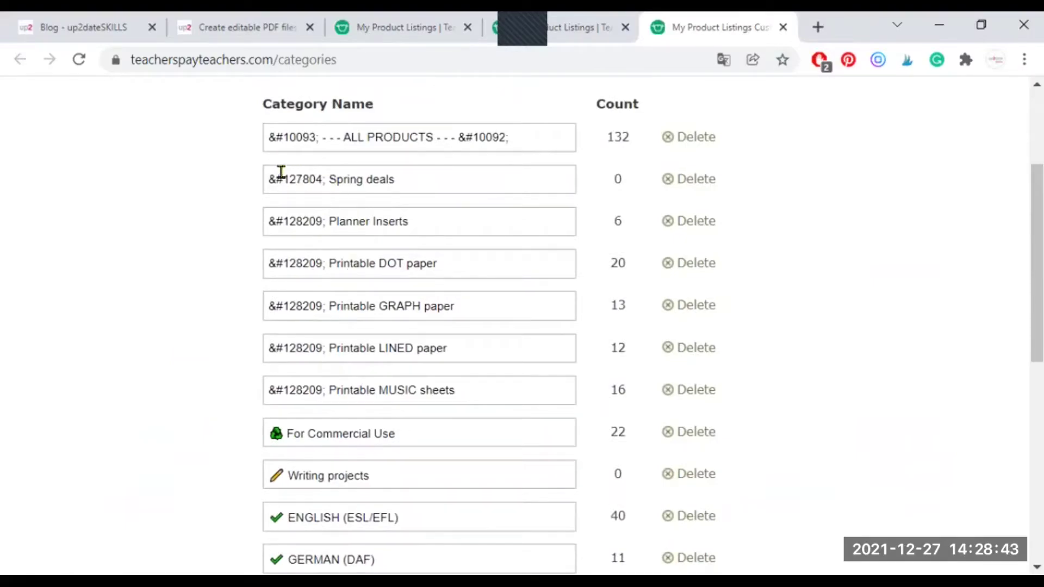
pyautogui.click(687, 184)
pyautogui.click(593, 157)
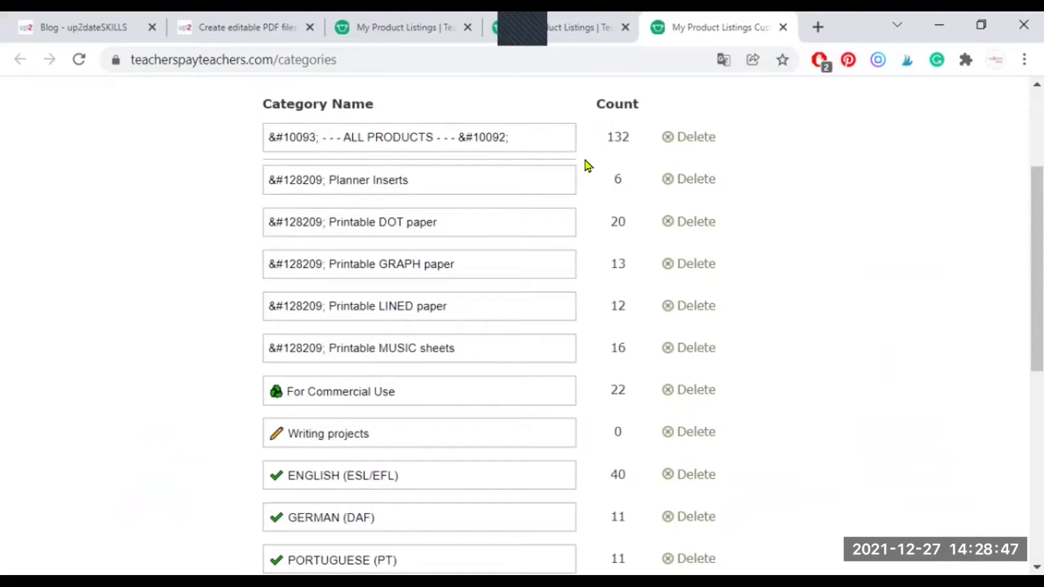
# Select the daisy emoji glyph on the emoji tutorial page
pyautogui.click(201, 27)
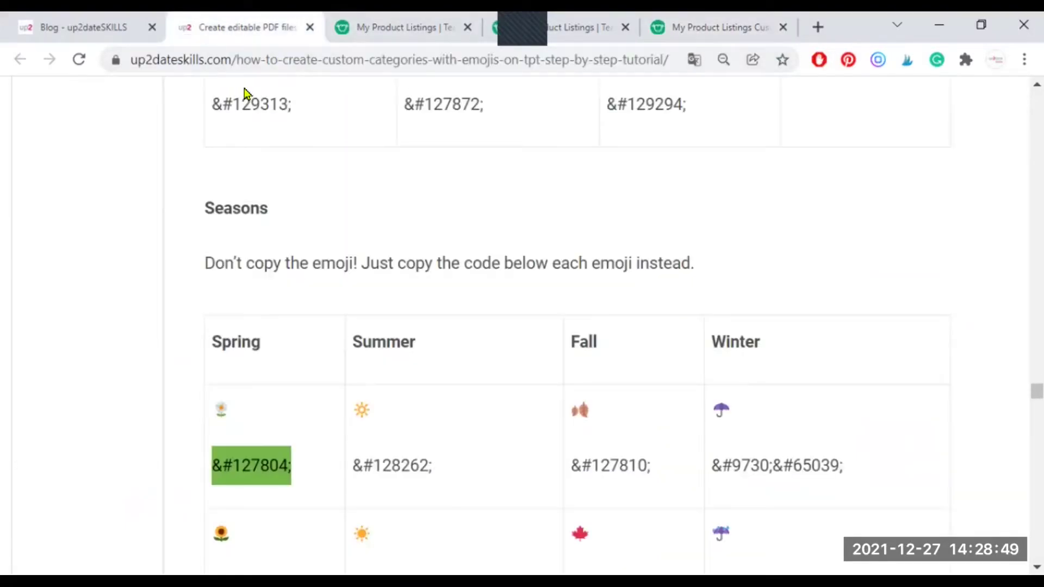
pyautogui.moveTo(273, 406); pyautogui.dragTo(209, 407)
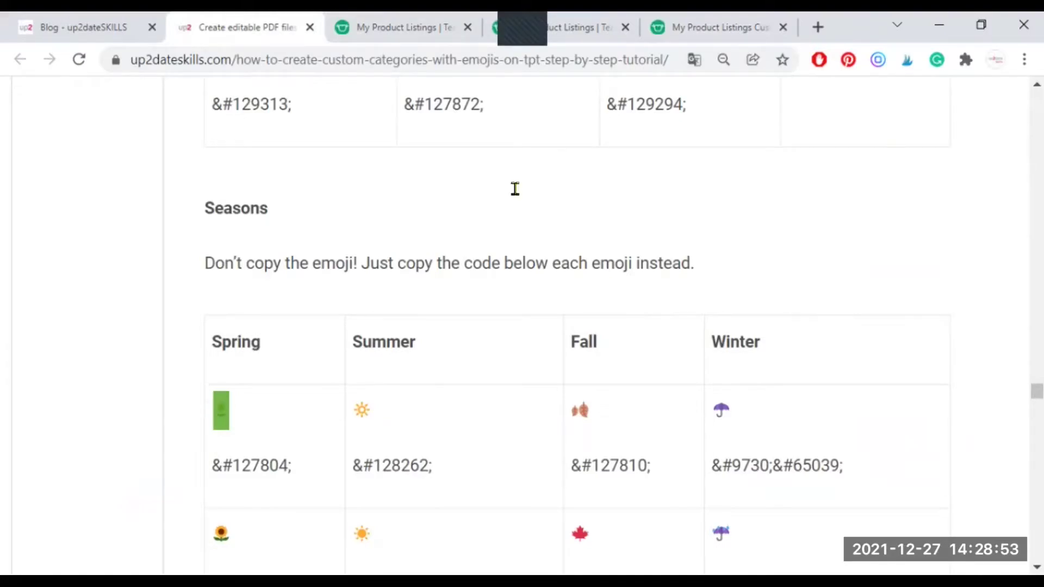
pyautogui.click(693, 24)
# Add a daisy-emoji Spring Deals category and save the category list
pyautogui.scroll(-5, 434, 287)
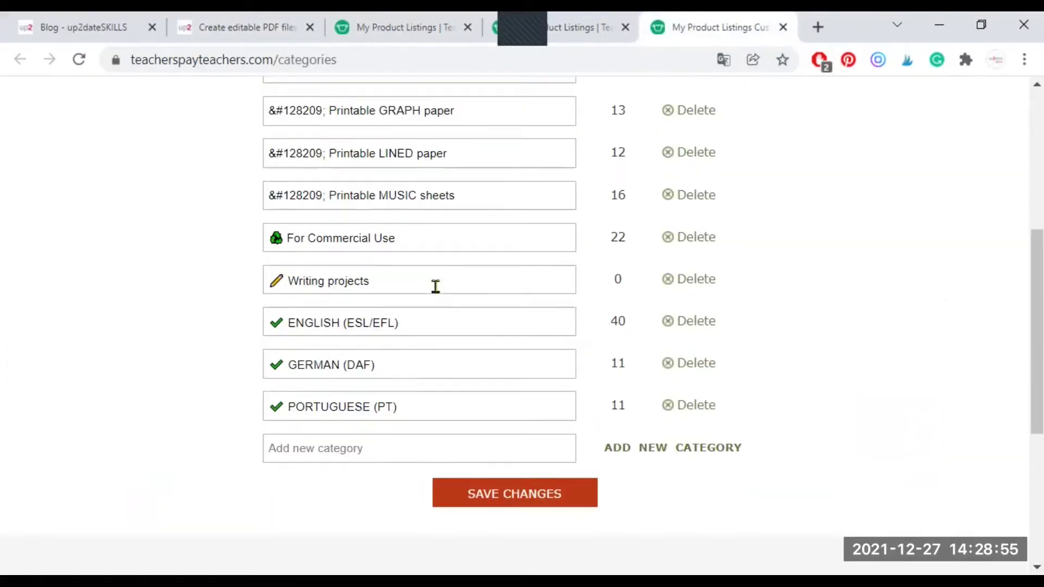
pyautogui.click(382, 356)
pyautogui.hotkey('ctrl', 'v')
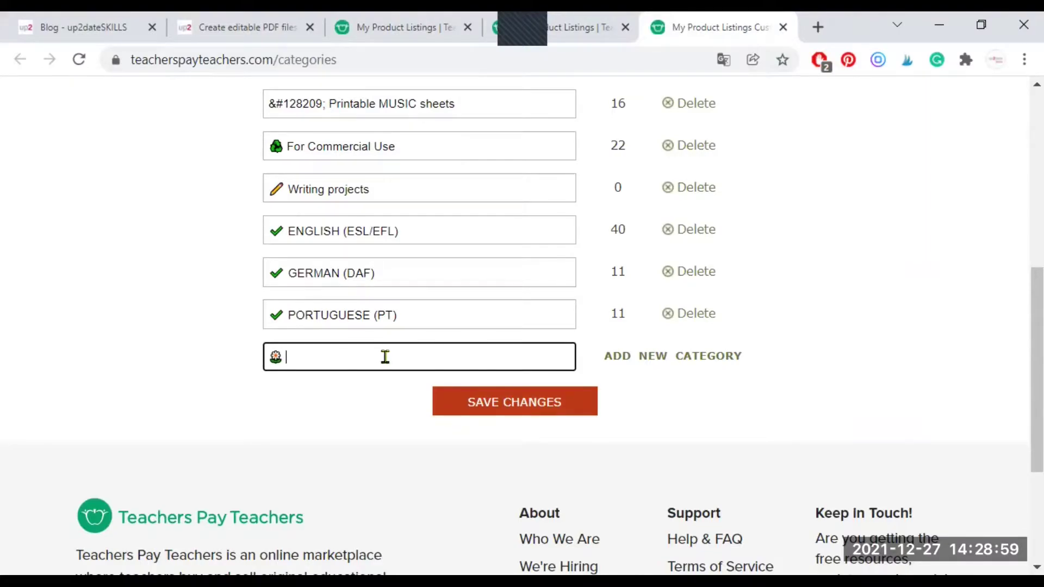
pyautogui.write('Spring Deals')
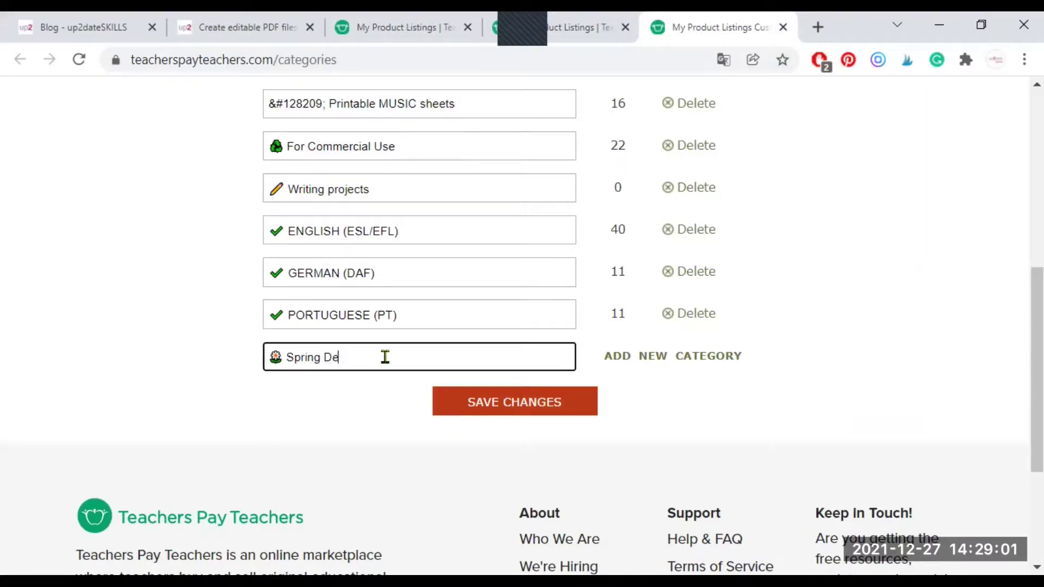
pyautogui.click(706, 356)
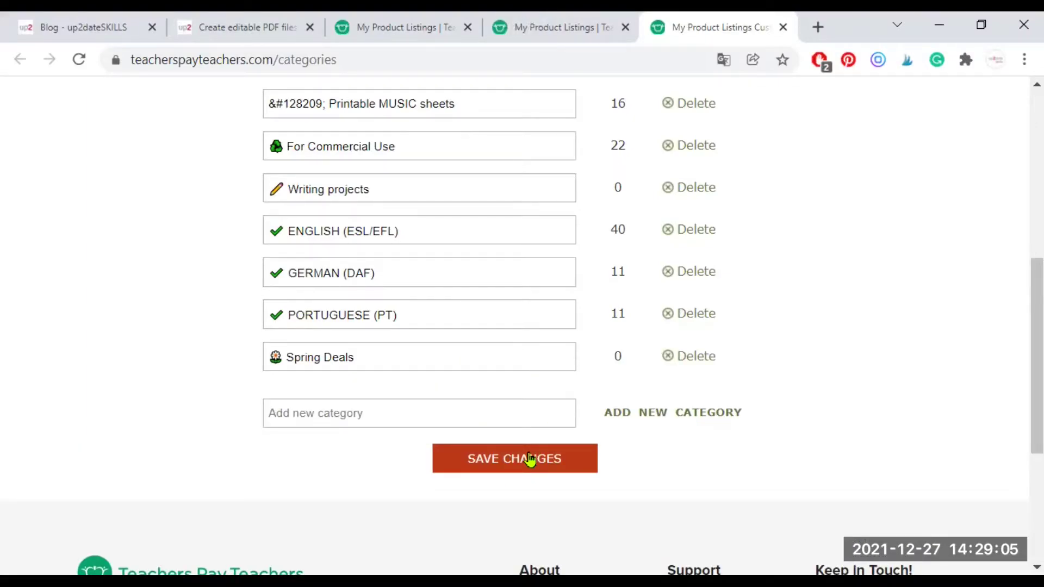
pyautogui.click(529, 460)
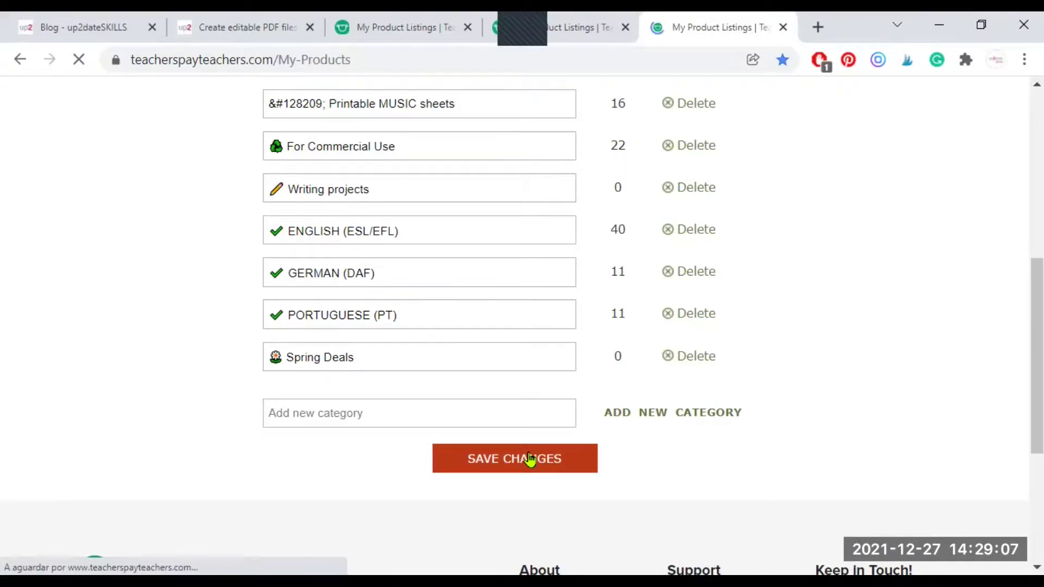
# Delete the Spring Deals category in Manage Your Categories and confirm the removal
pyautogui.scroll(-2, 174, 419)
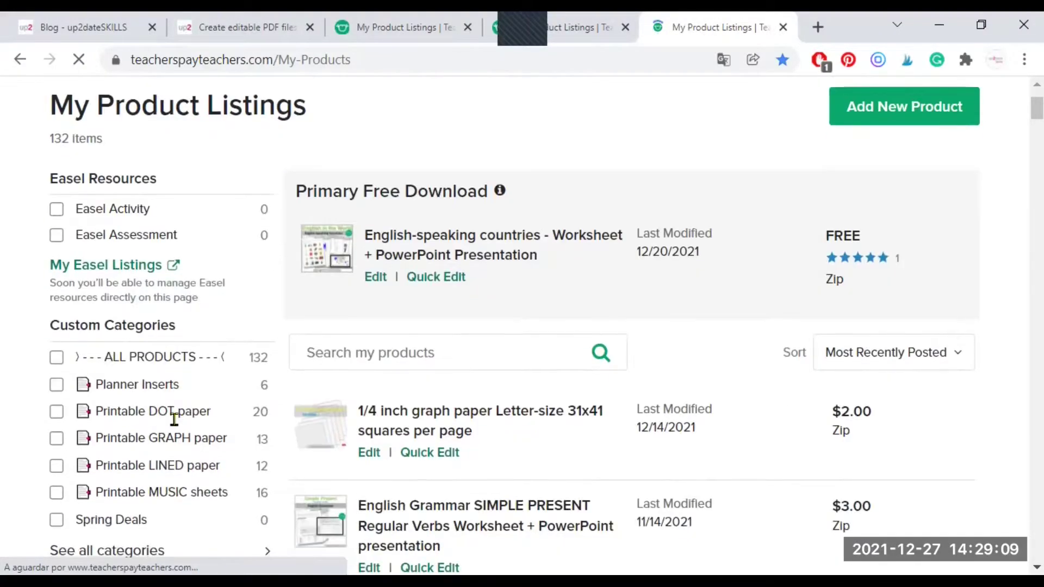
pyautogui.scroll(-1, 174, 419)
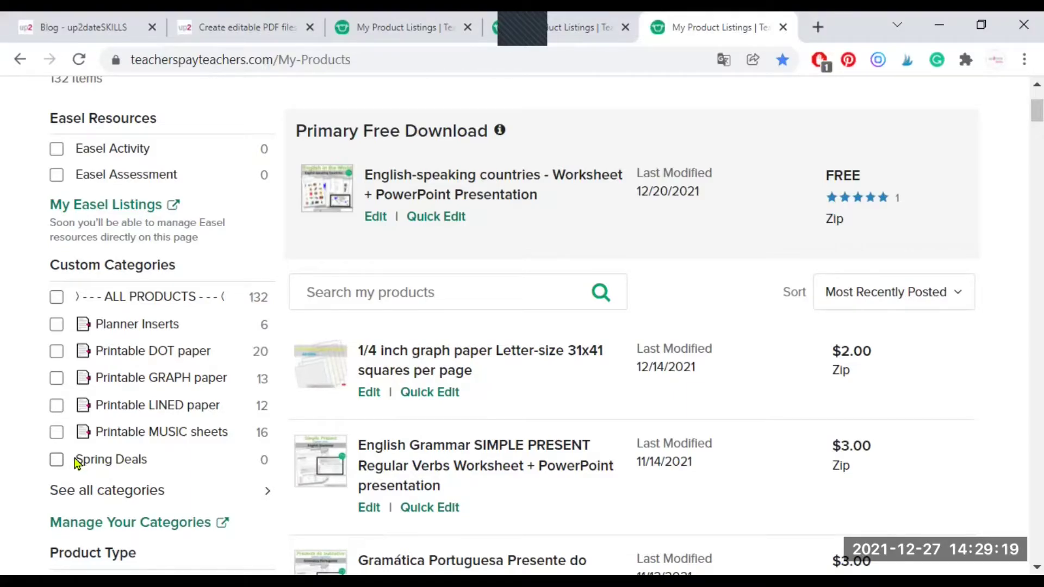
pyautogui.click(181, 524)
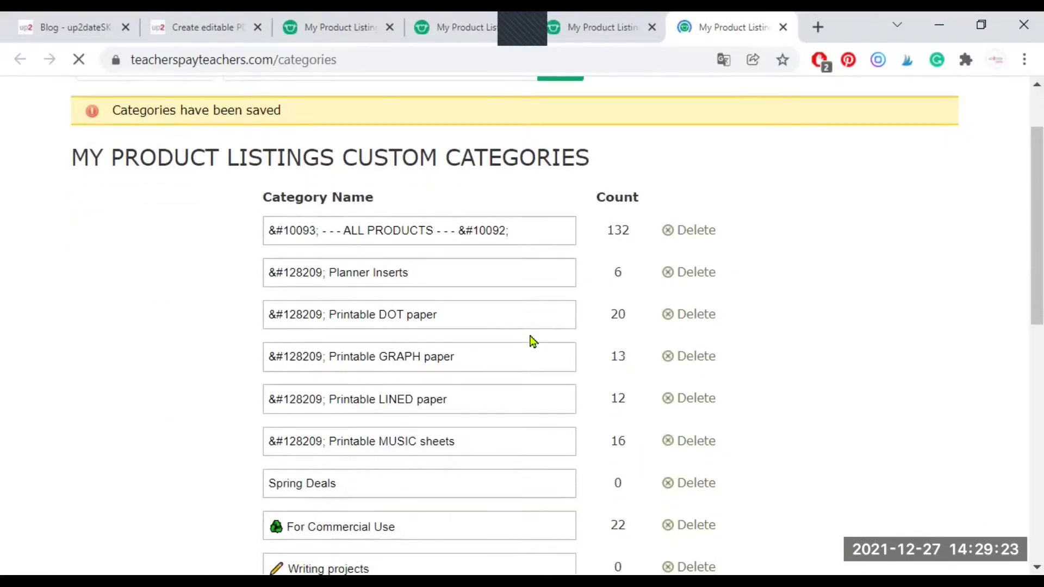
pyautogui.click(698, 359)
pyautogui.click(613, 162)
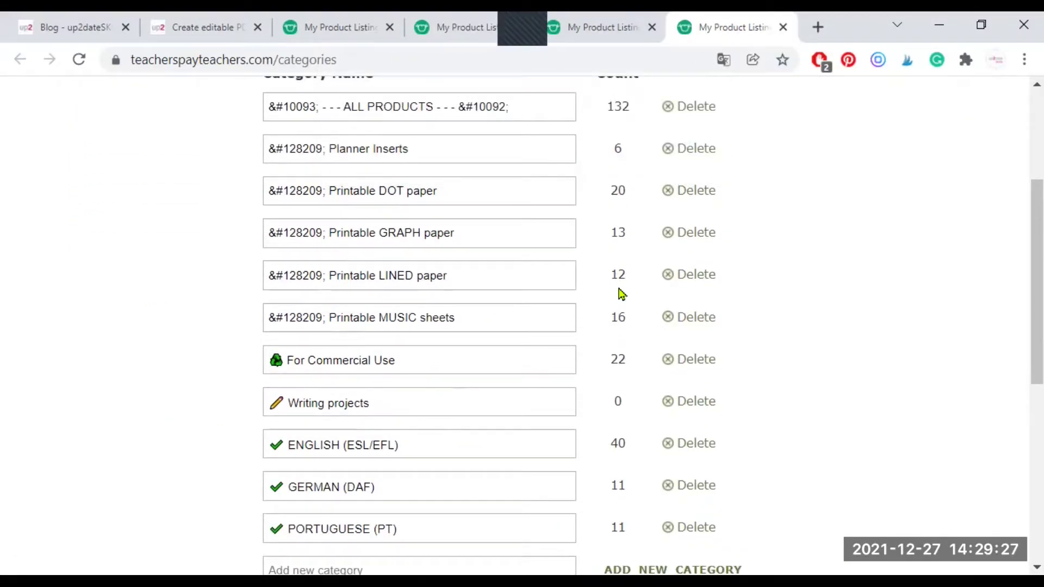
# Save the category list without Spring Deals
pyautogui.scroll(-2, 622, 296)
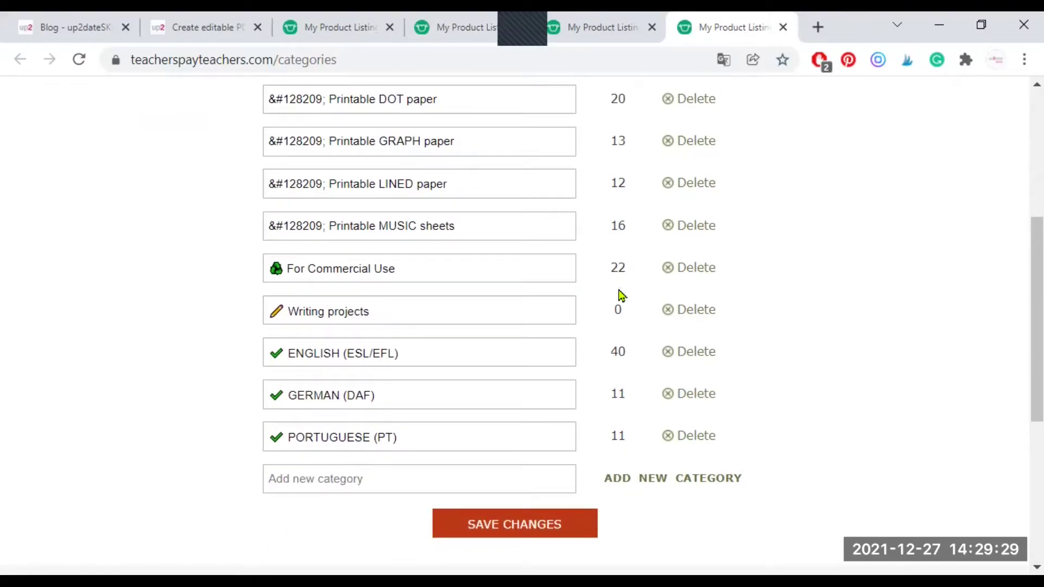
pyautogui.scroll(3, 610, 319)
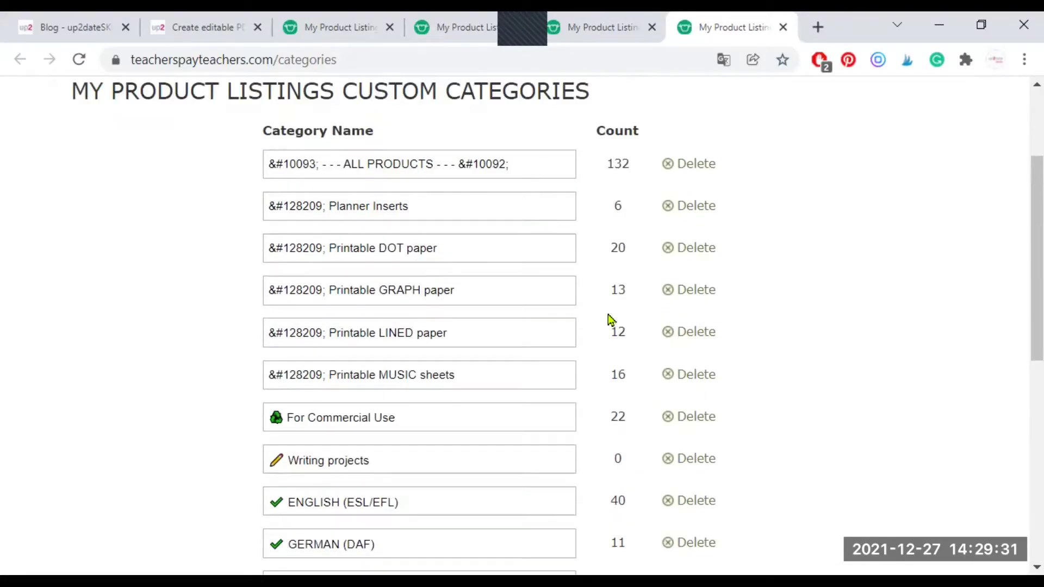
pyautogui.scroll(3, 611, 320)
pyautogui.scroll(-6, 609, 315)
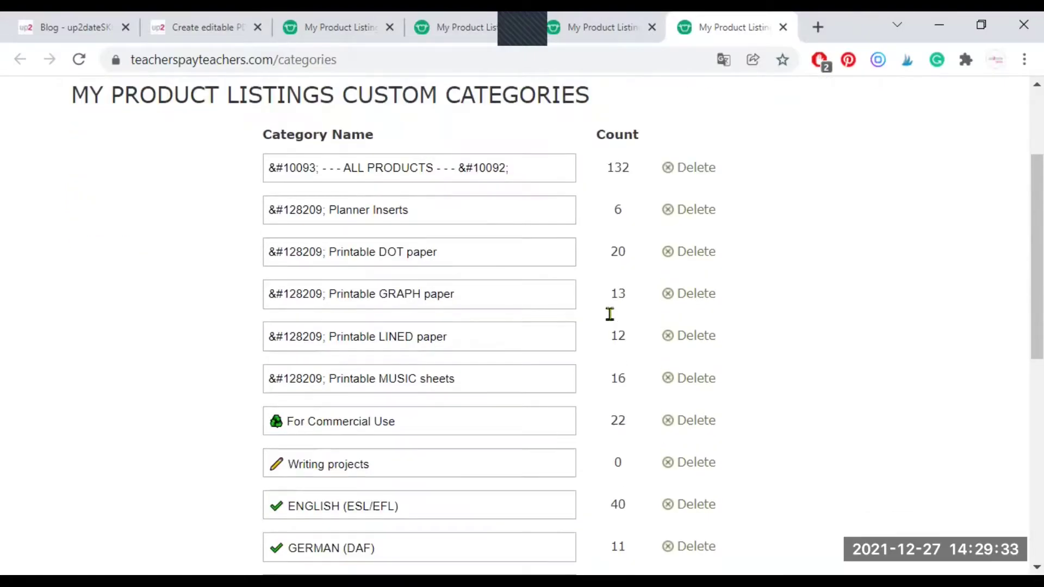
pyautogui.scroll(-4, 602, 346)
pyautogui.click(525, 314)
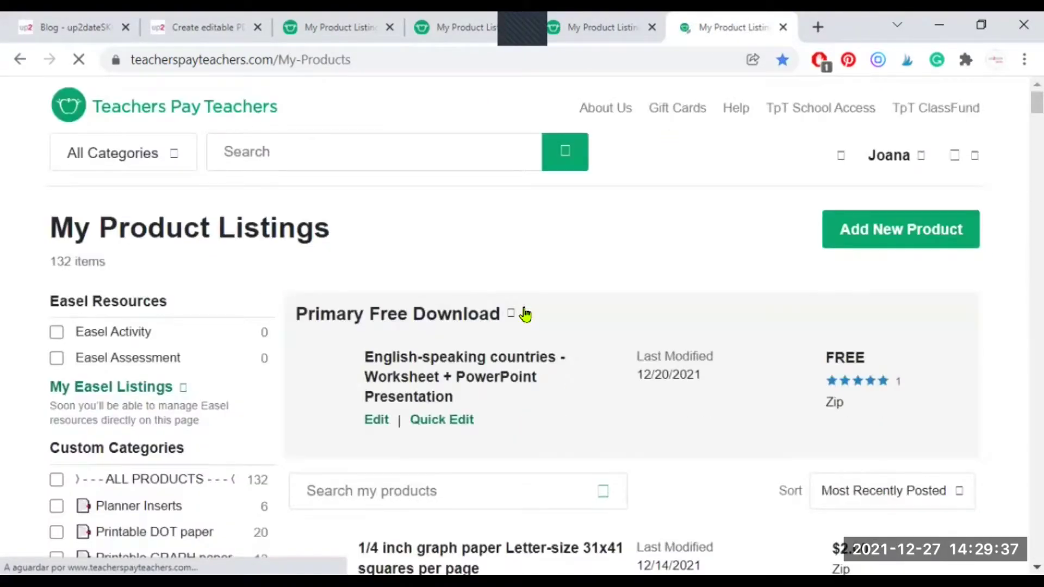
# Expand See all categories in the My Product Listings sidebar to check Spring Deals is gone
pyautogui.scroll(-2, 523, 314)
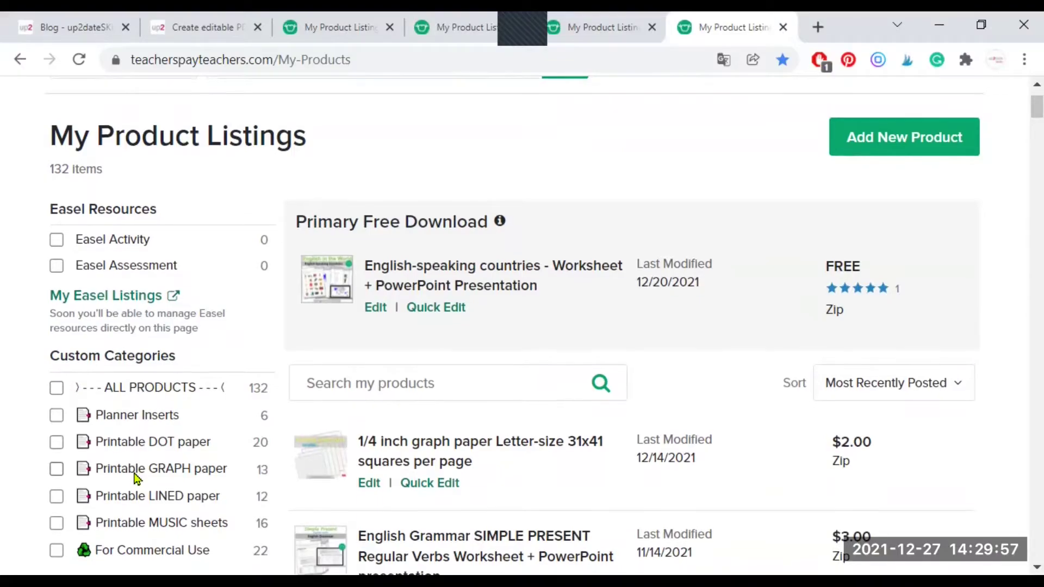
pyautogui.scroll(-2, 136, 477)
pyautogui.scroll(-1, 136, 478)
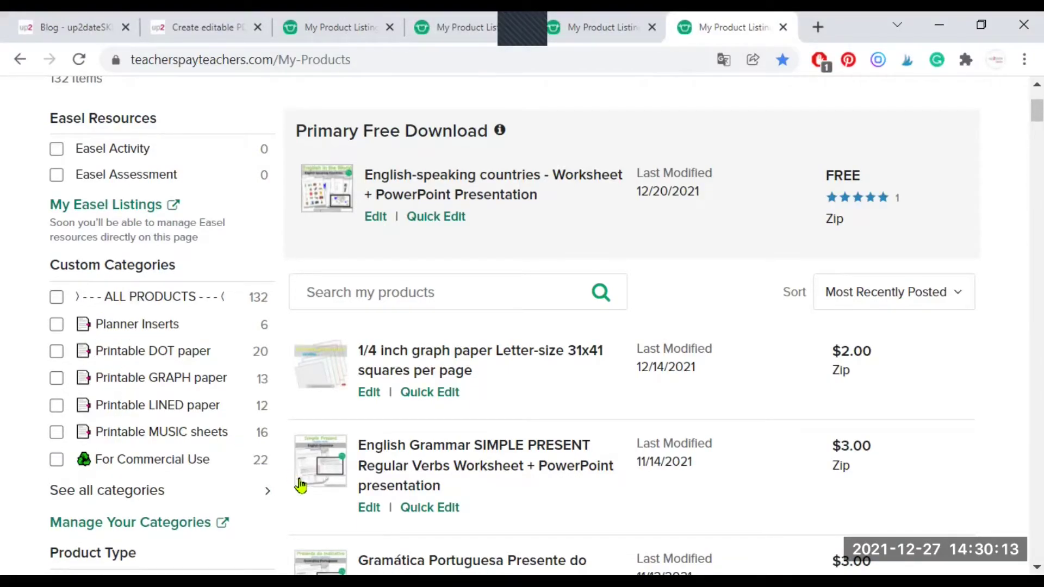
pyautogui.click(264, 492)
pyautogui.moveTo(266, 492)
# Scroll the emoji tutorial past the Seasons table to the Pointing angle brackets codes &#10092;–&#10097;
pyautogui.click(197, 27)
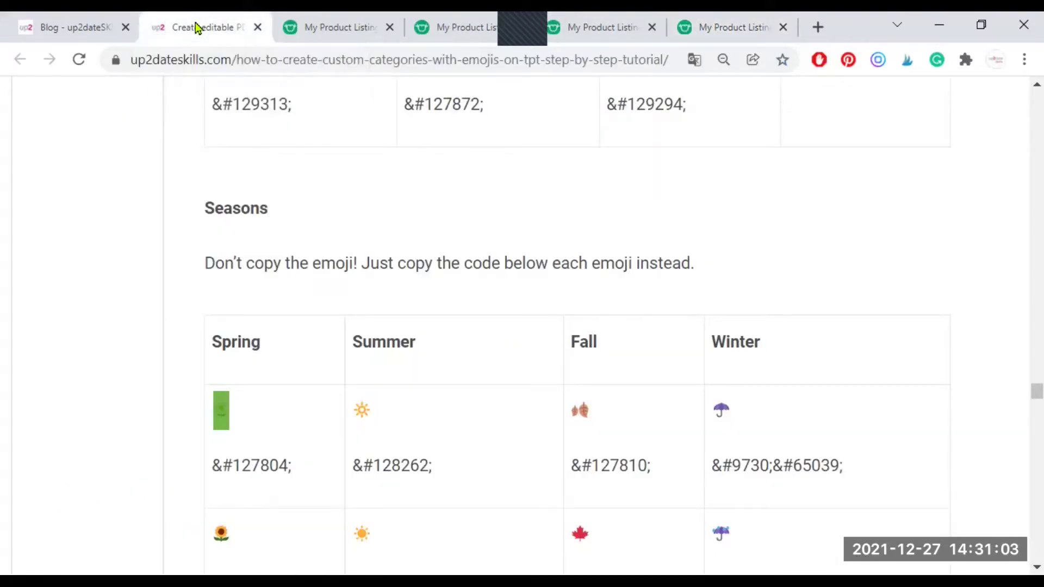
pyautogui.scroll(-5, 603, 253)
pyautogui.scroll(-18, 608, 255)
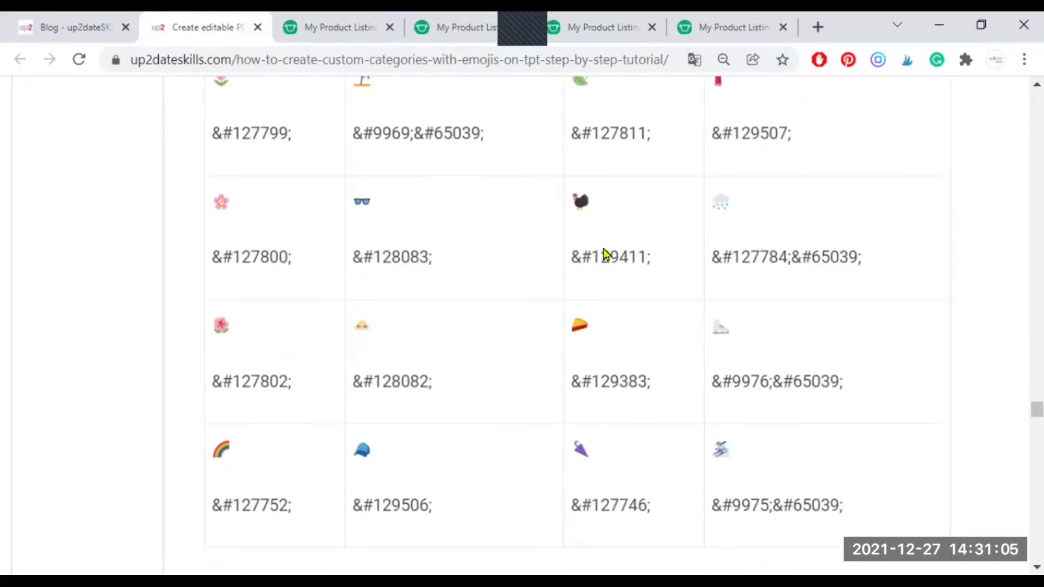
pyautogui.scroll(-3, 607, 254)
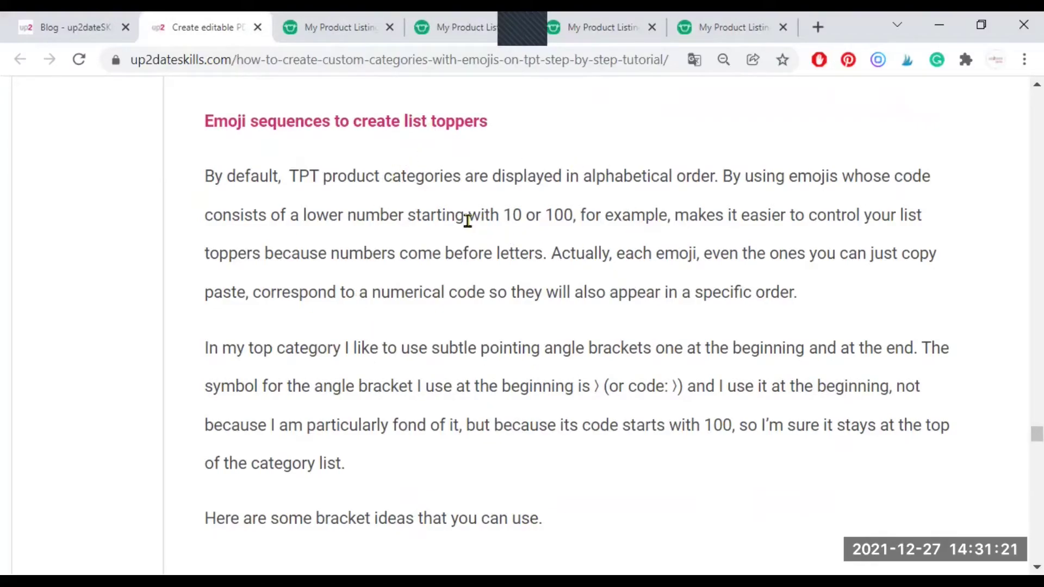
pyautogui.scroll(-5, 467, 221)
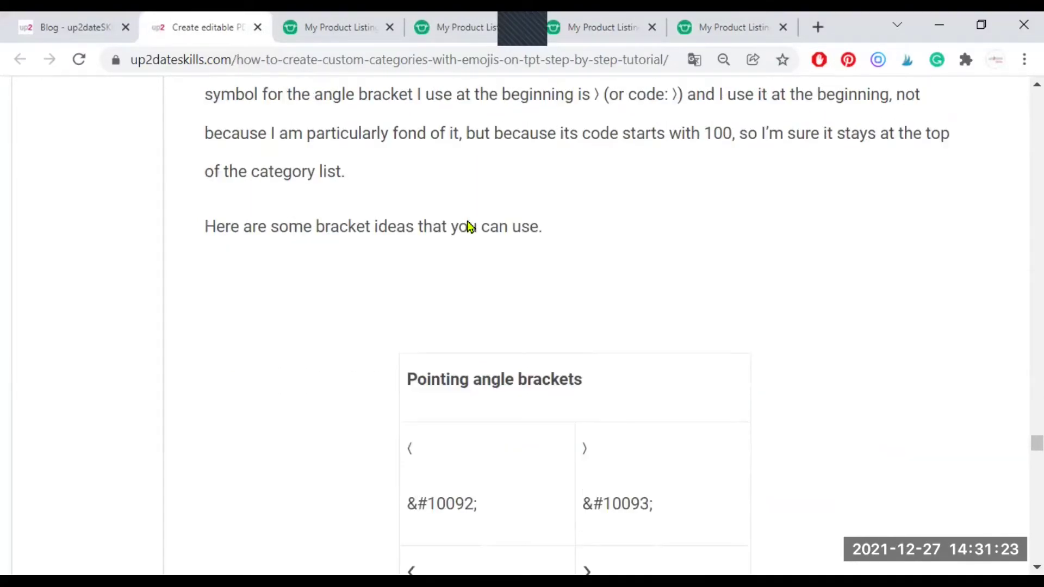
pyautogui.scroll(-5, 468, 220)
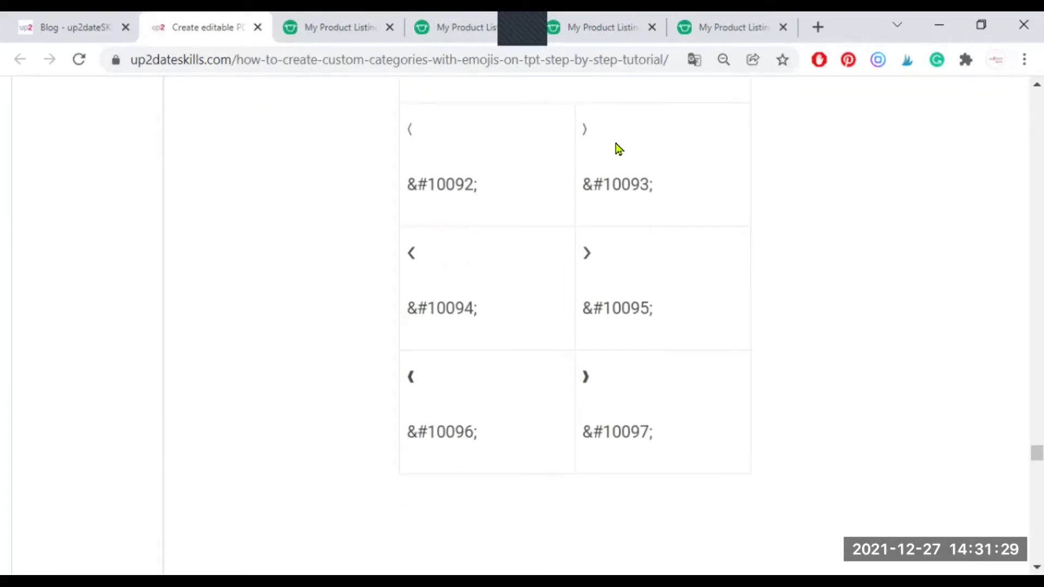
pyautogui.scroll(2, 453, 149)
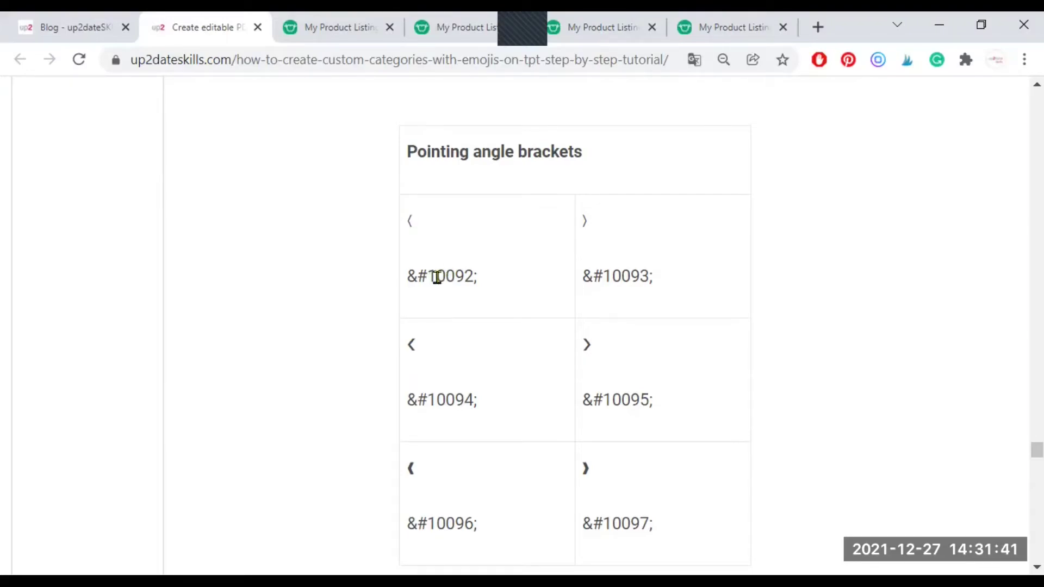
pyautogui.scroll(-8, 467, 257)
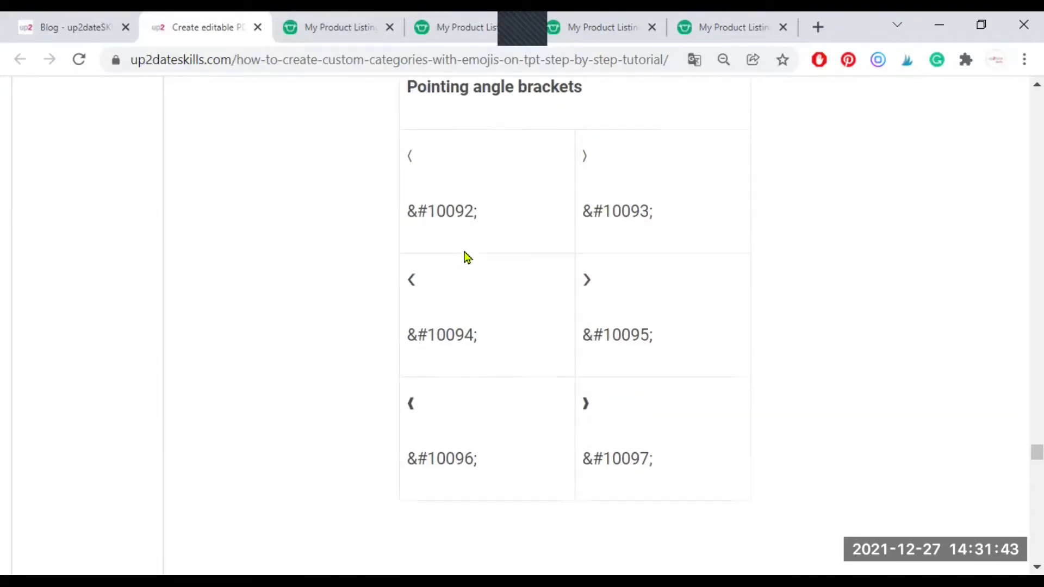
# Select the ALL PRODUCTS code line in the example category lists
pyautogui.scroll(-5, 467, 257)
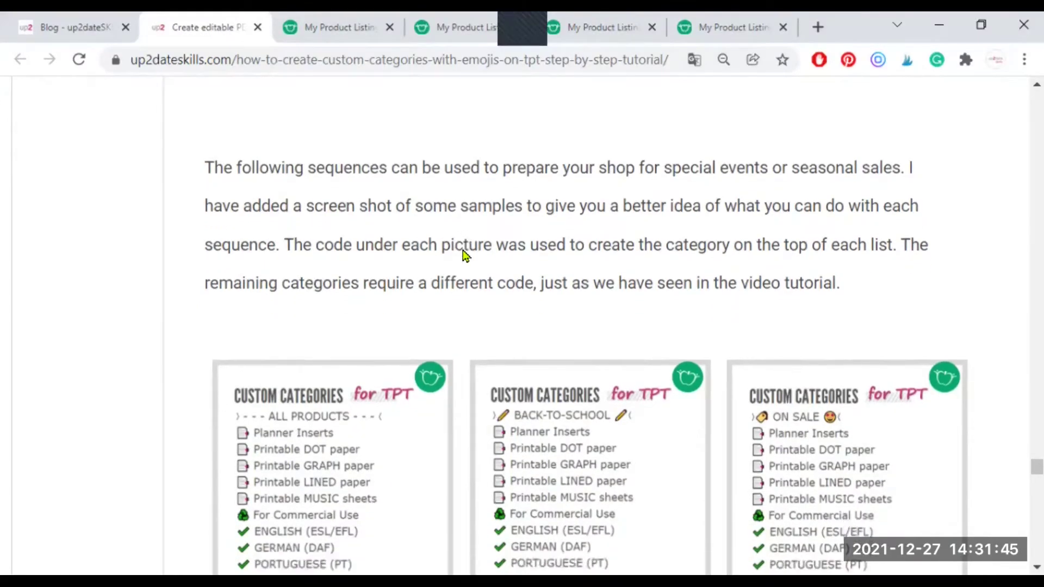
pyautogui.scroll(-1, 466, 256)
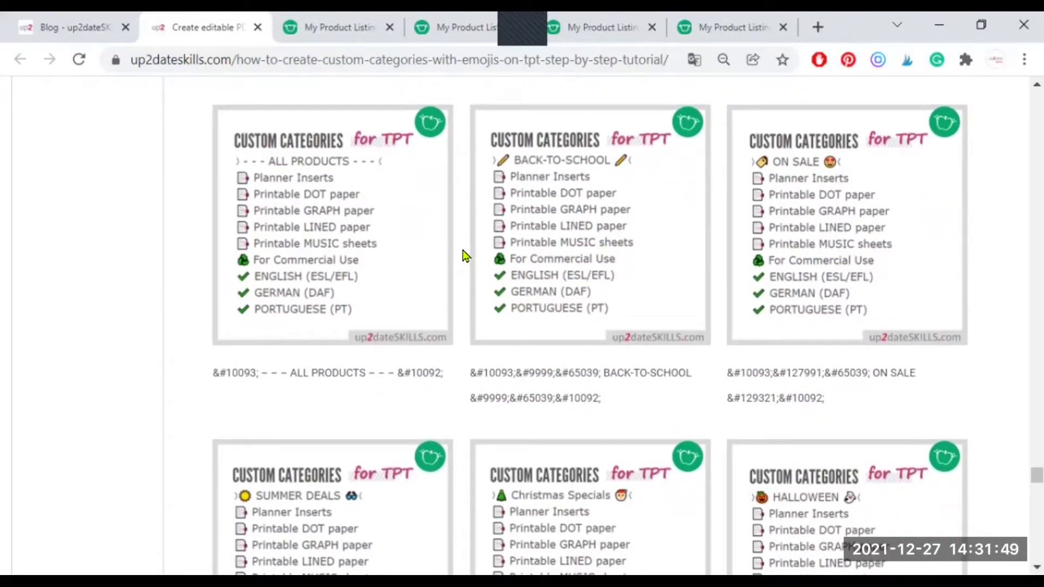
pyautogui.moveTo(450, 284)
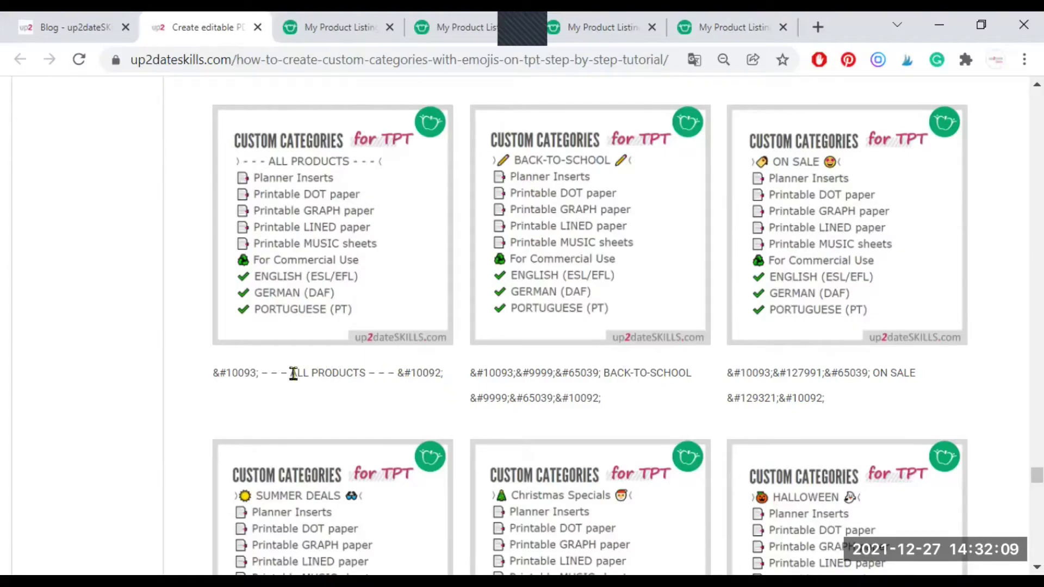
pyautogui.tripleClick(212, 379)
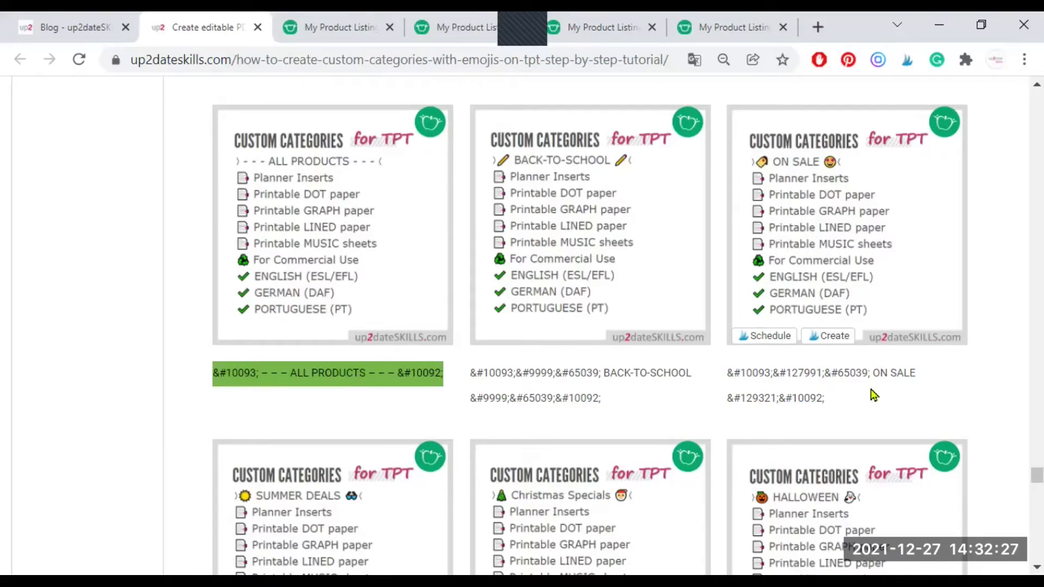
# Select the coded string &#10093;&#127876; Christmas Specials &#127877;&#10092; for copying
pyautogui.scroll(-4, 874, 396)
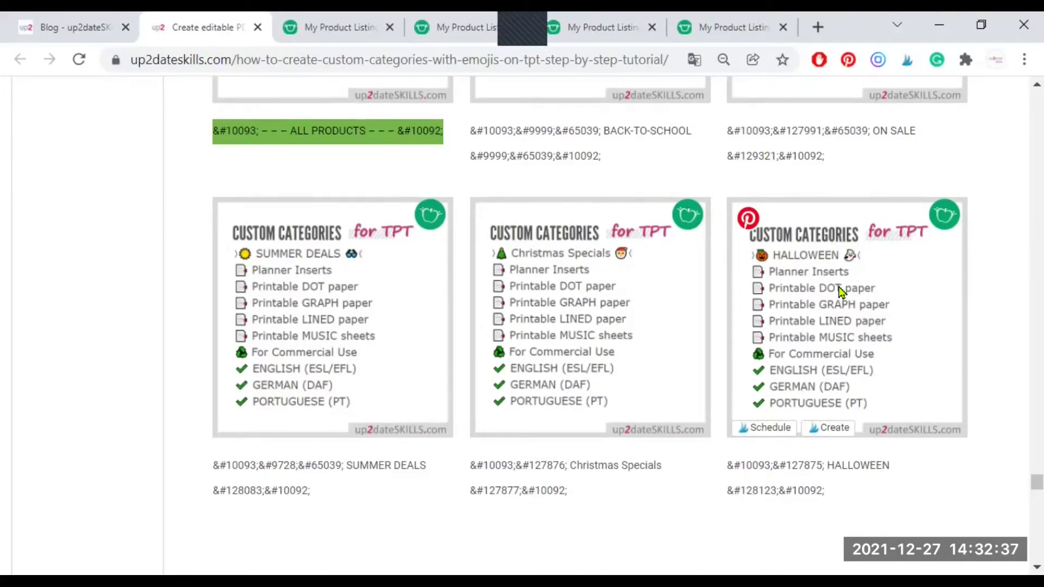
pyautogui.scroll(6, 840, 291)
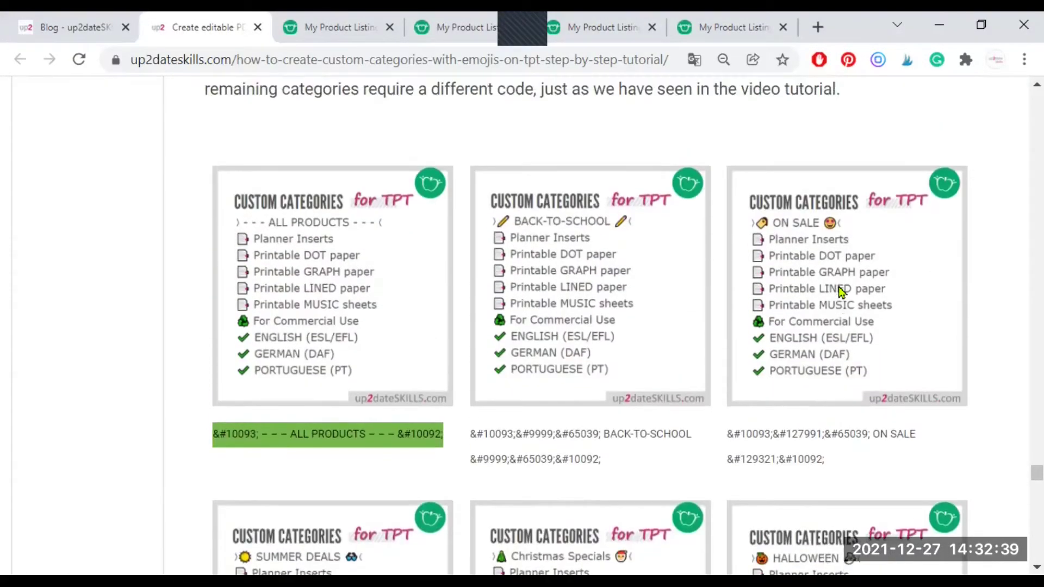
pyautogui.scroll(1, 840, 291)
pyautogui.scroll(-1, 489, 466)
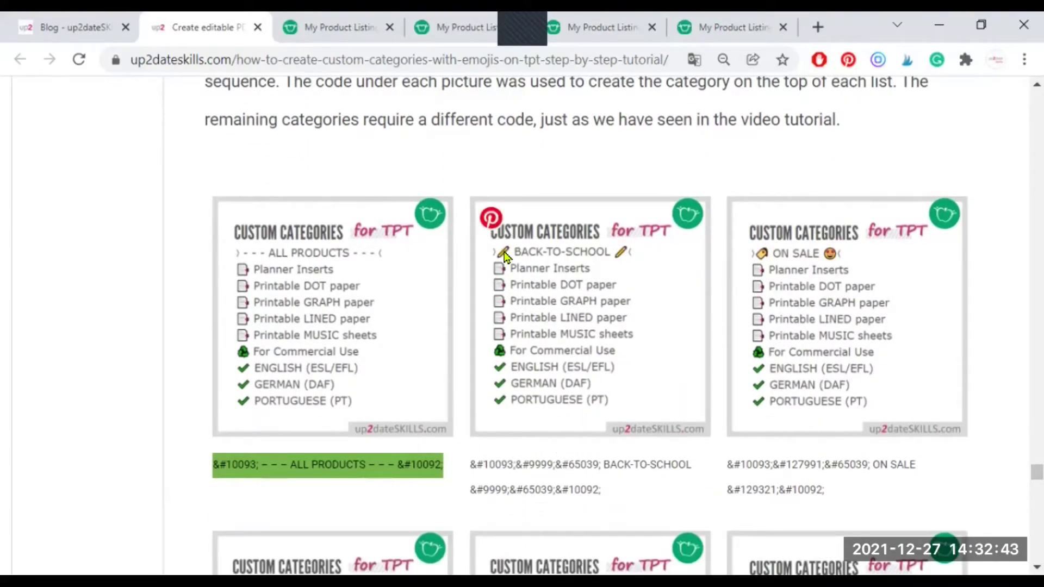
pyautogui.scroll(2, 506, 257)
pyautogui.scroll(-4, 508, 257)
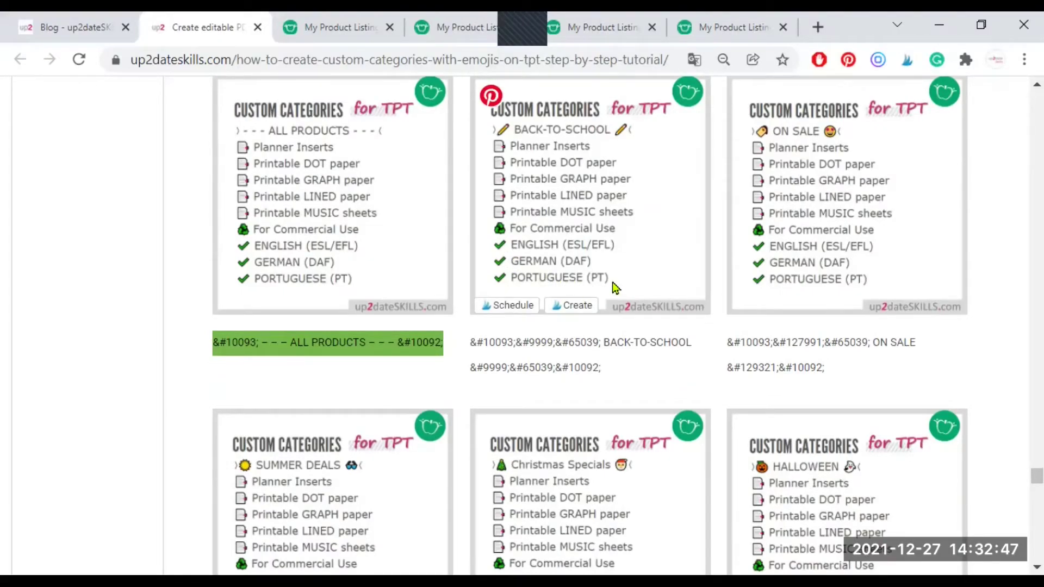
pyautogui.scroll(-4, 628, 290)
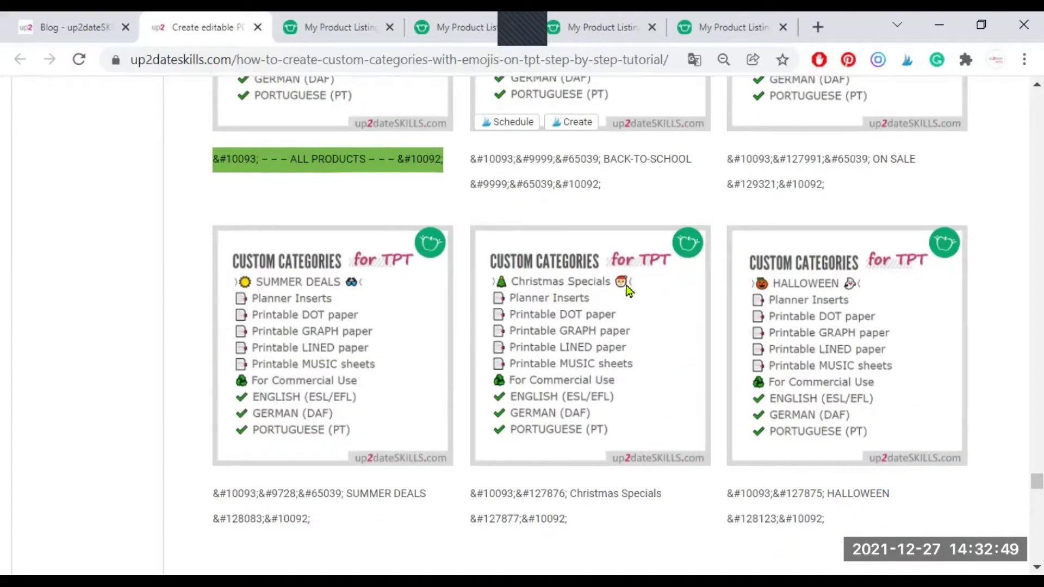
pyautogui.moveTo(572, 525); pyautogui.dragTo(471, 492)
pyautogui.hotkey('ctrl', 'c')
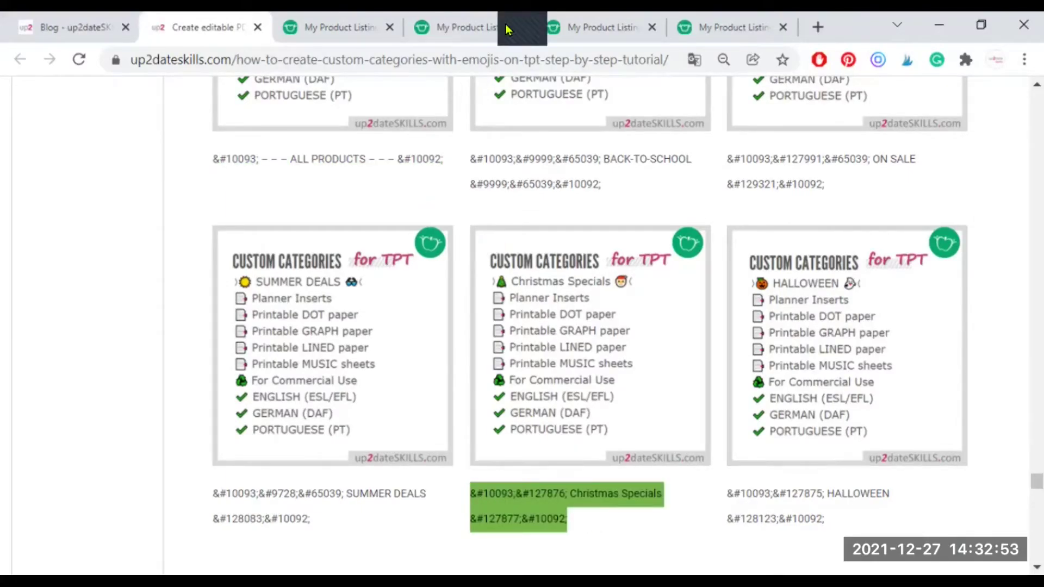
# Close the duplicate My Product Listings tab
pyautogui.click(707, 26)
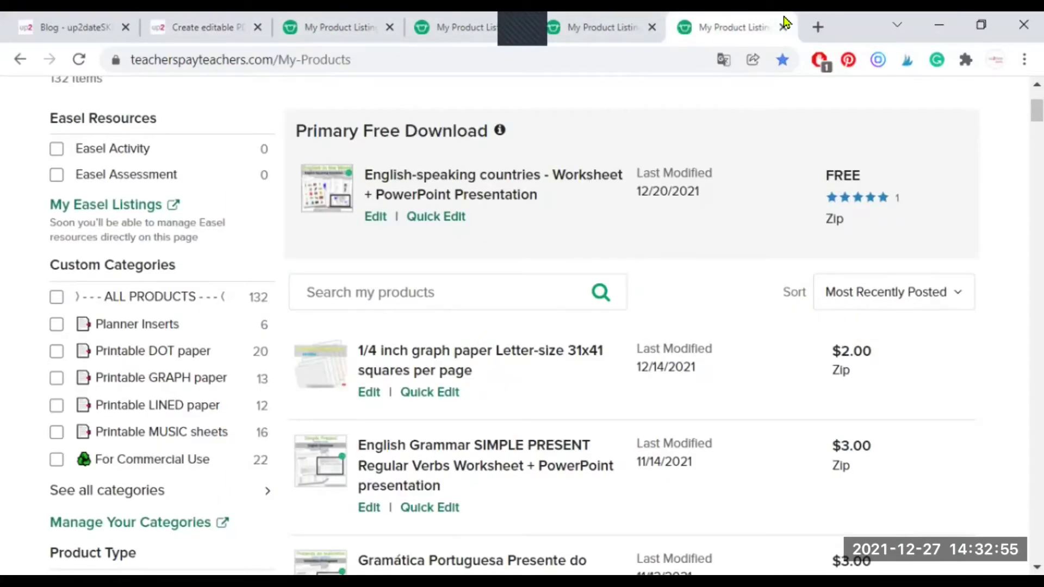
pyautogui.click(783, 26)
pyautogui.scroll(-3, 281, 383)
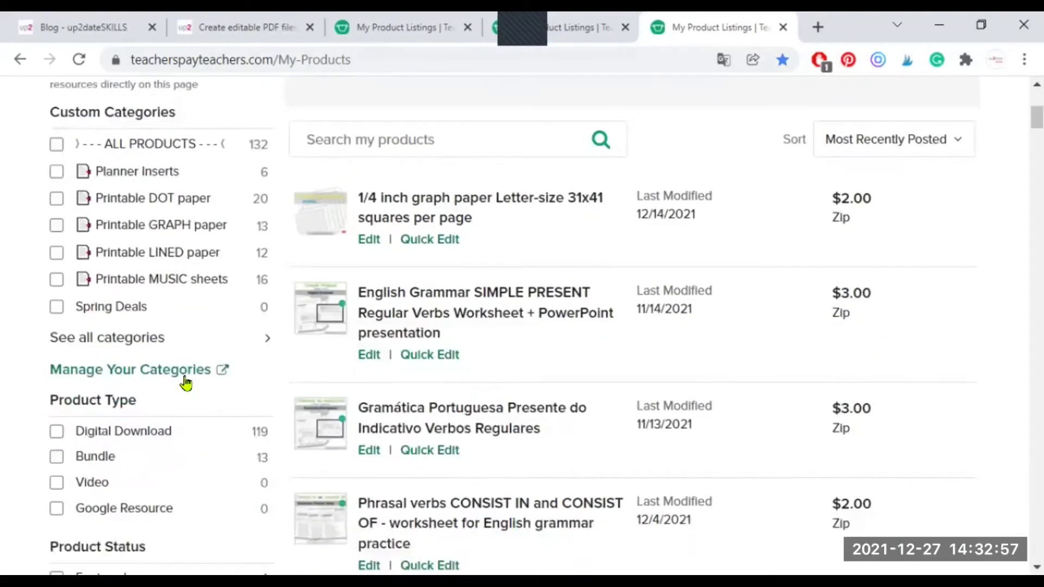
# Paste the Christmas Specials code as a new custom category and save changes
pyautogui.click(184, 374)
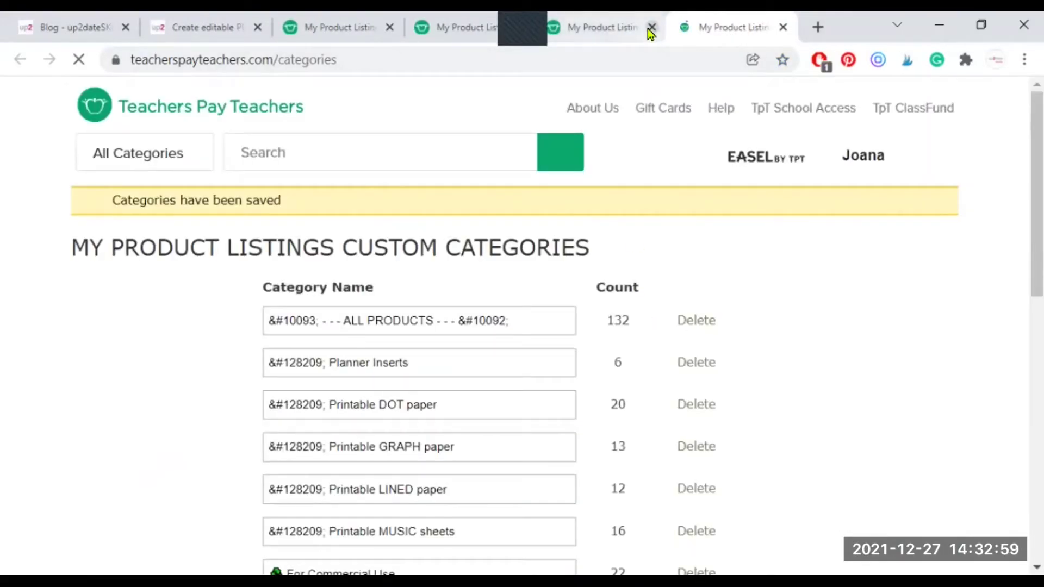
pyautogui.scroll(-5, 384, 375)
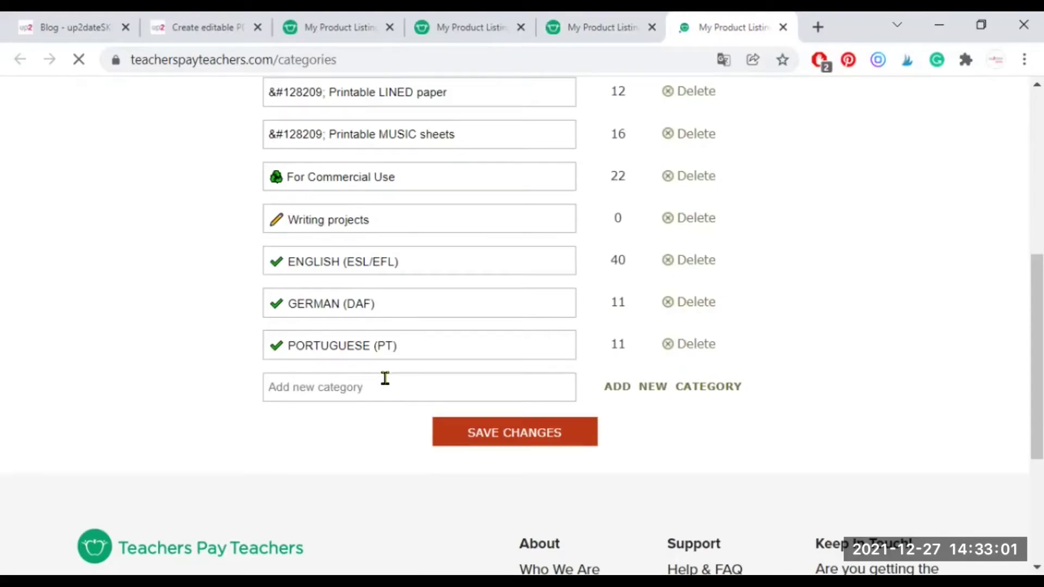
pyautogui.click(385, 381)
pyautogui.hotkey('ctrl', 'v')
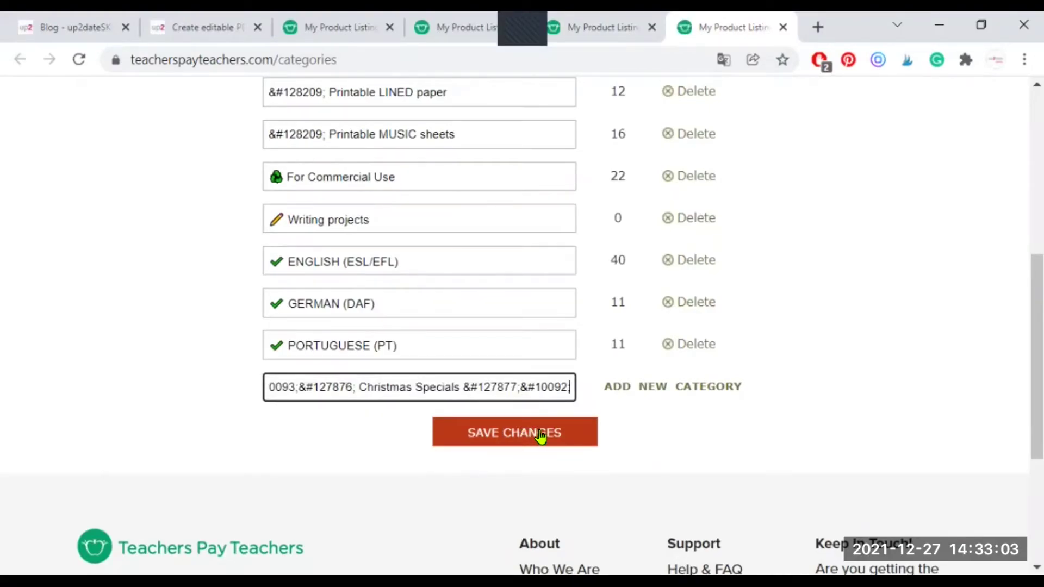
pyautogui.click(540, 434)
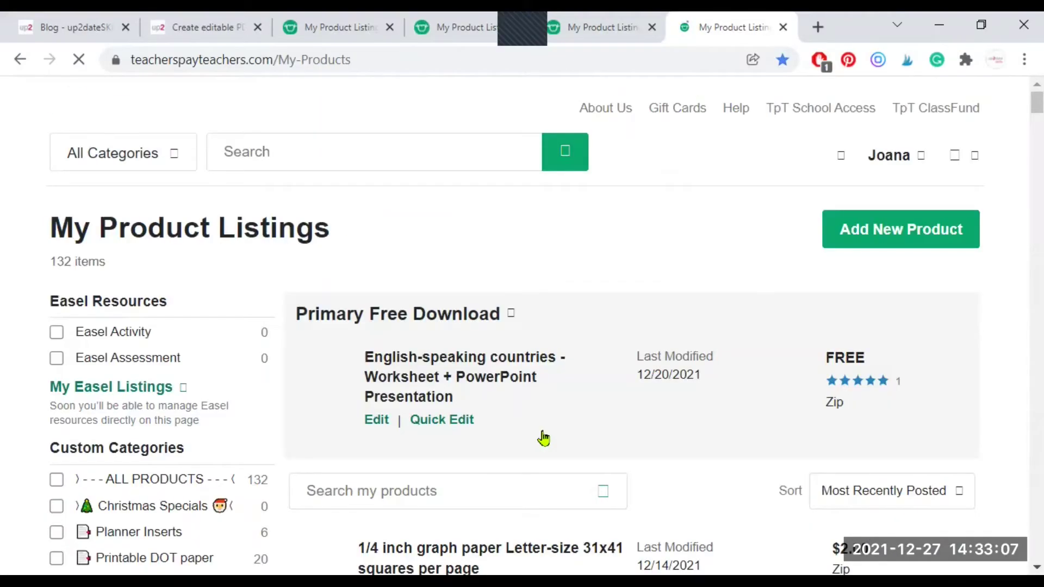
pyautogui.scroll(-2, 520, 424)
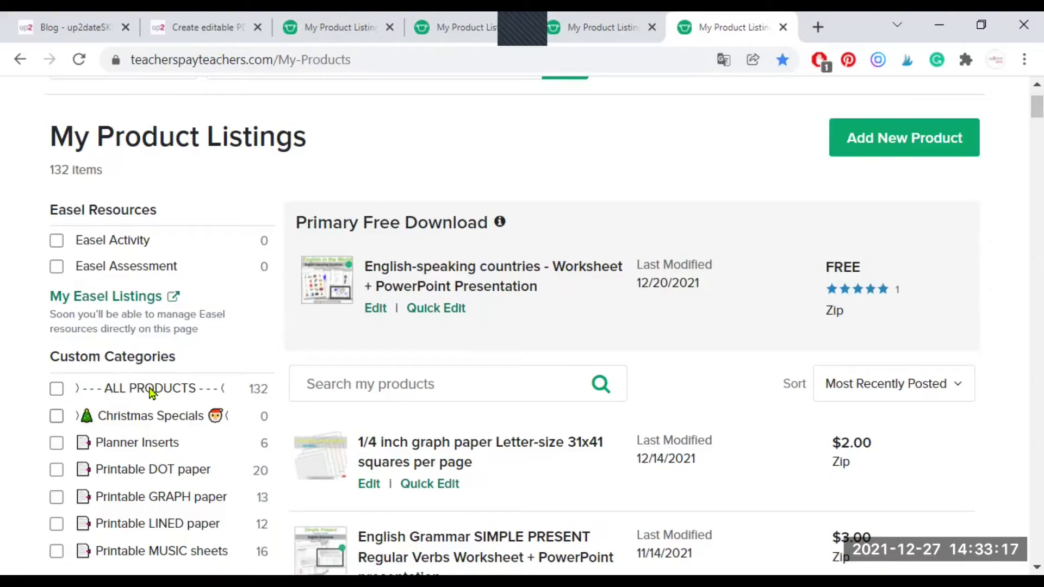
pyautogui.scroll(-2, 217, 402)
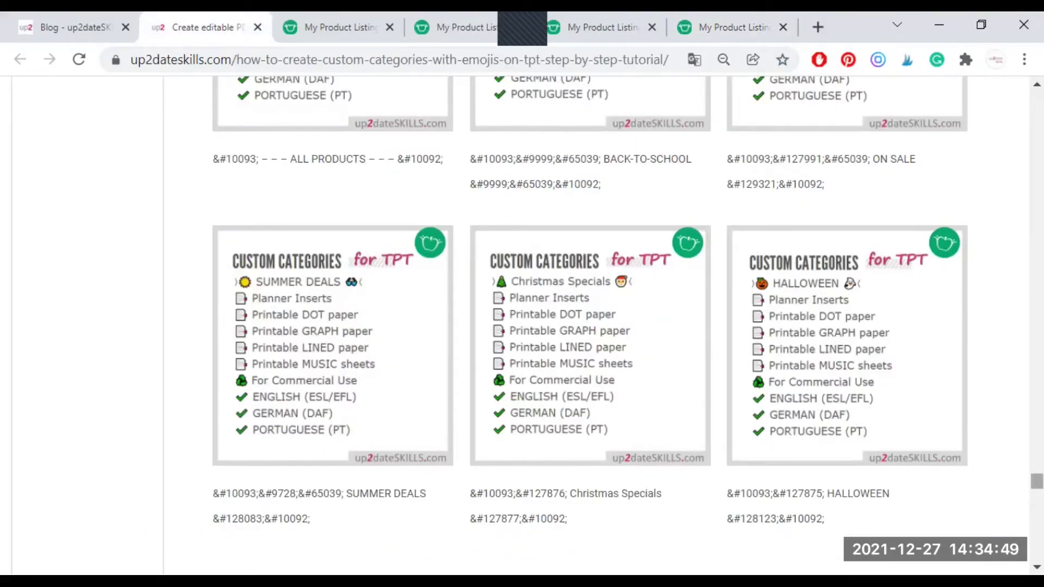
pyautogui.scroll(10, 576, 327)
pyautogui.scroll(15, 359, 292)
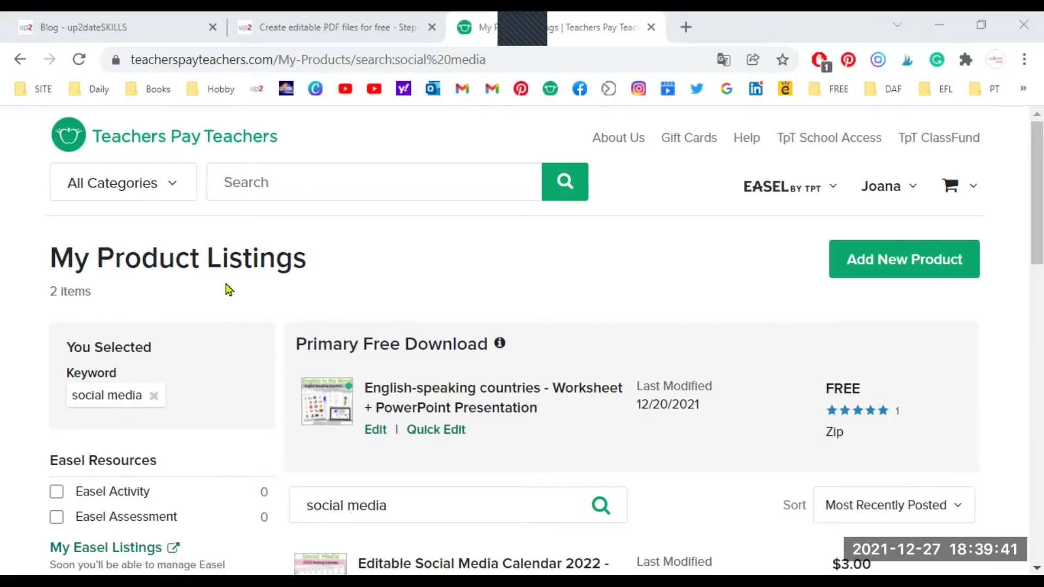
pyautogui.scroll(-5, 212, 302)
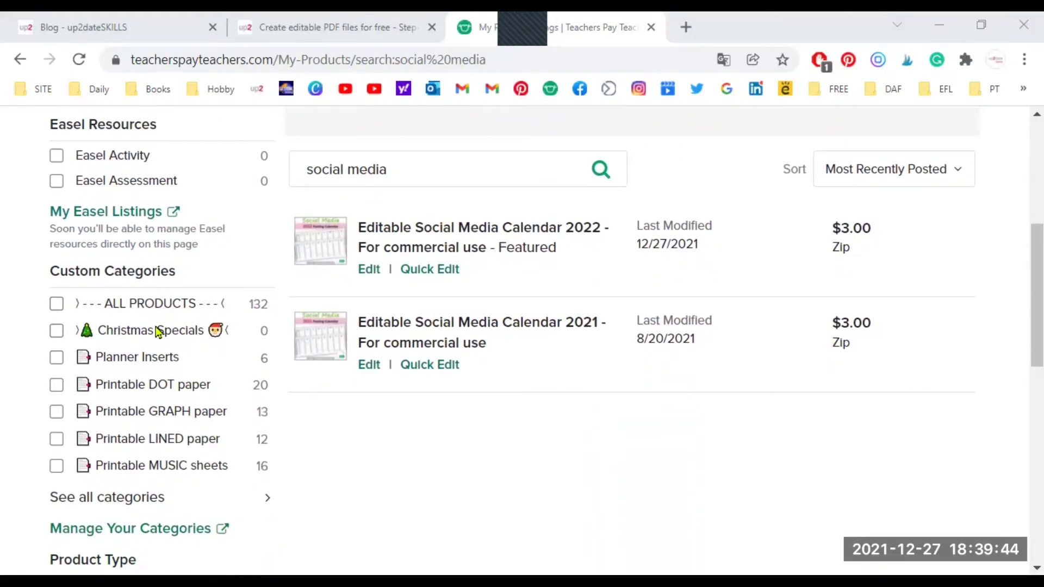
# Assign Christmas Specials to the Editable Social Media Calendar 2022 product via Quick Edit and update it
pyautogui.click(252, 500)
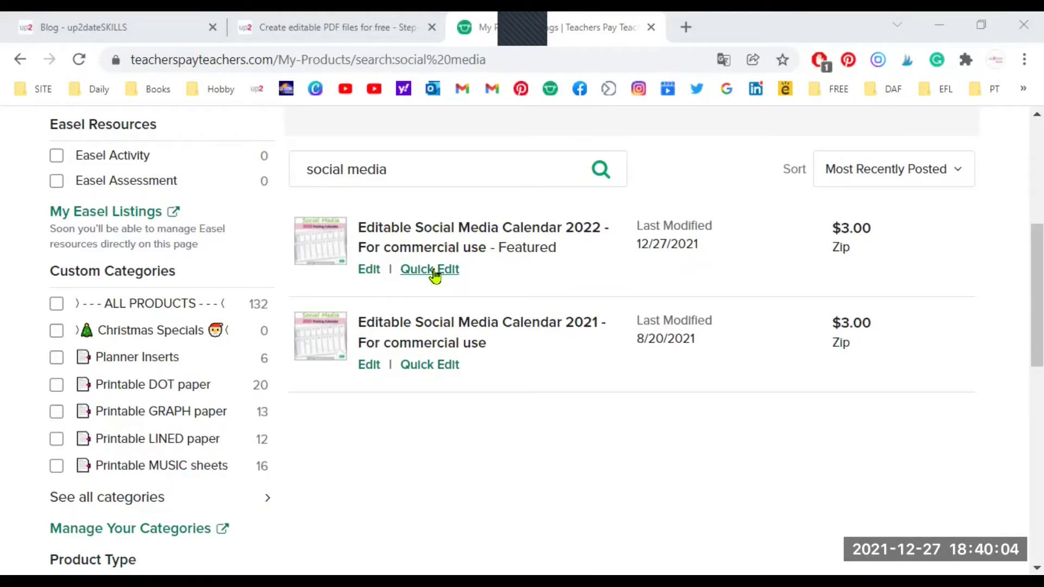
pyautogui.scroll(-10, 731, 371)
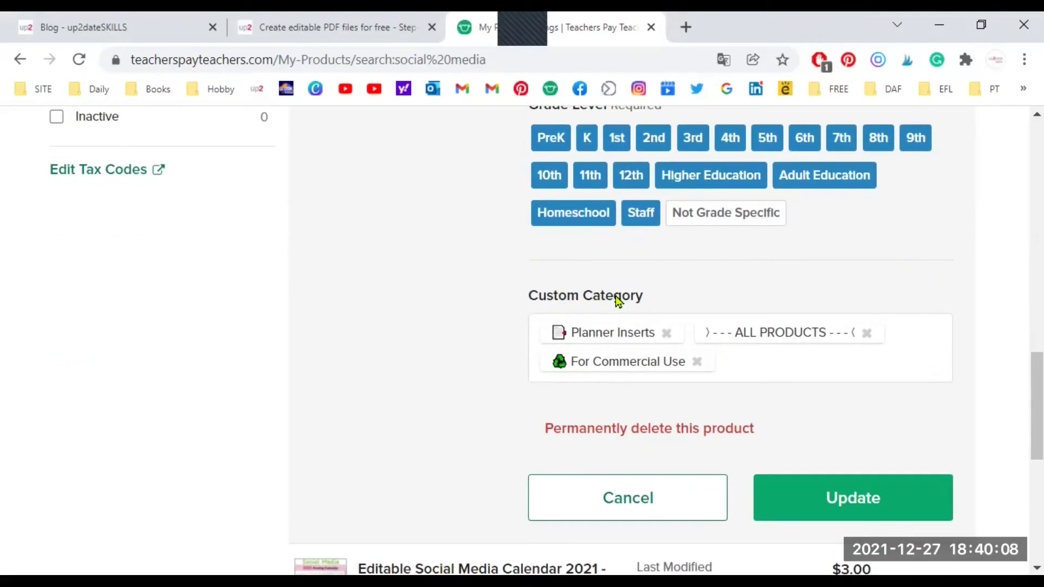
pyautogui.click(737, 368)
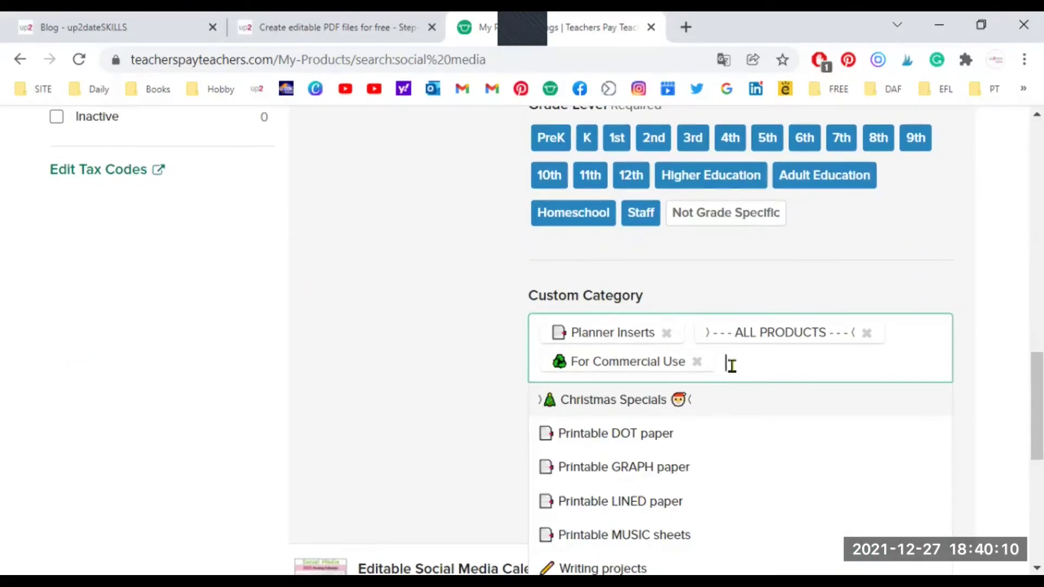
pyautogui.click(626, 402)
pyautogui.click(971, 322)
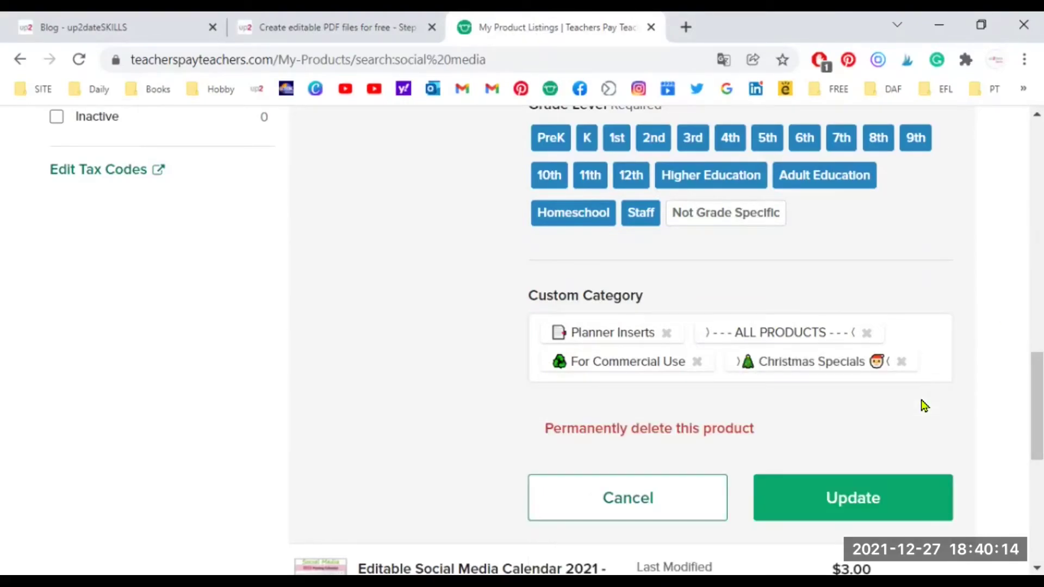
pyautogui.click(873, 496)
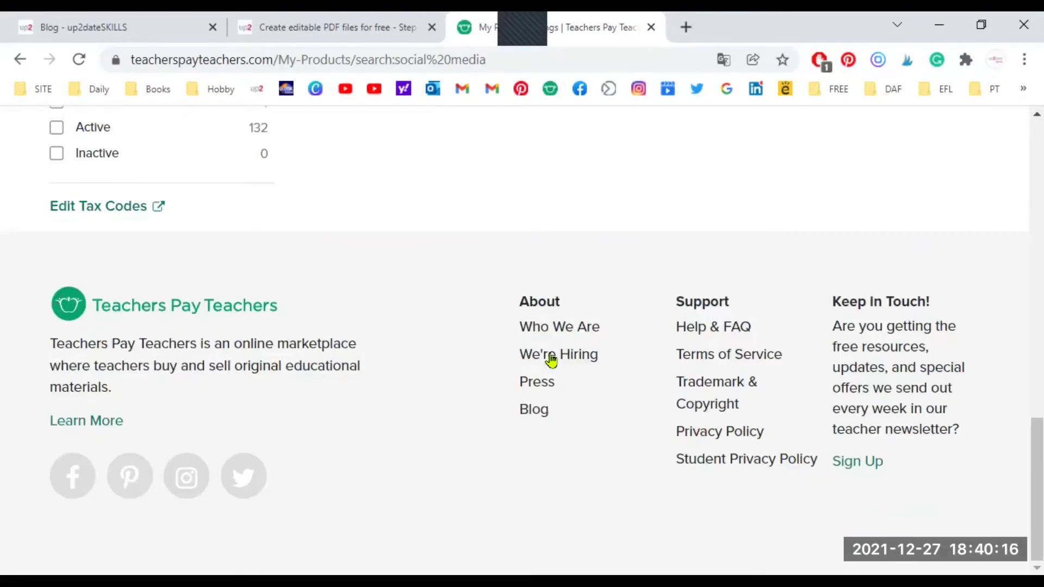
pyautogui.scroll(12, 486, 334)
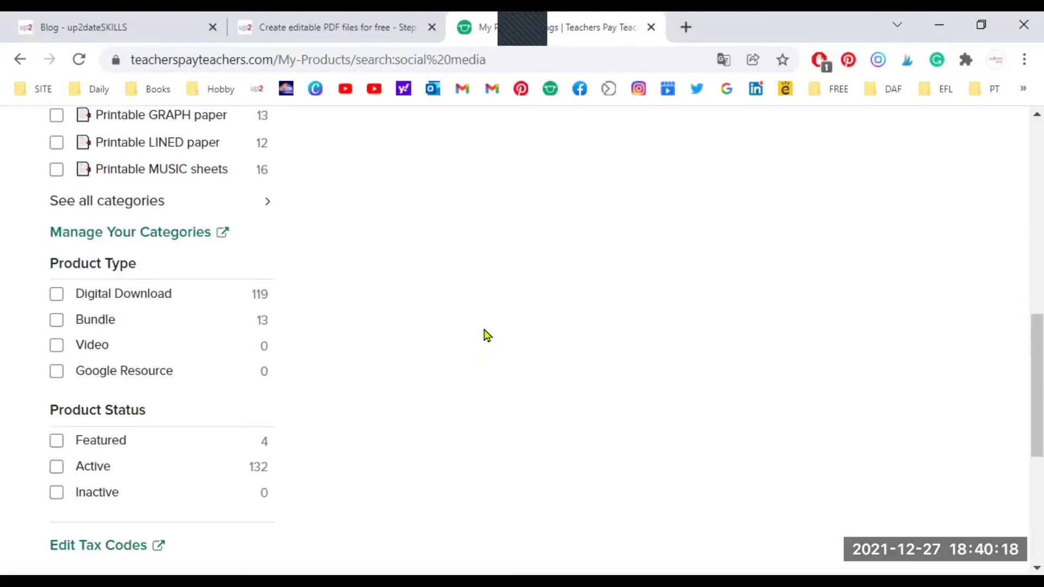
# Reload the listings to show Christmas Specials at 1 product, then open My Store
pyautogui.click(78, 59)
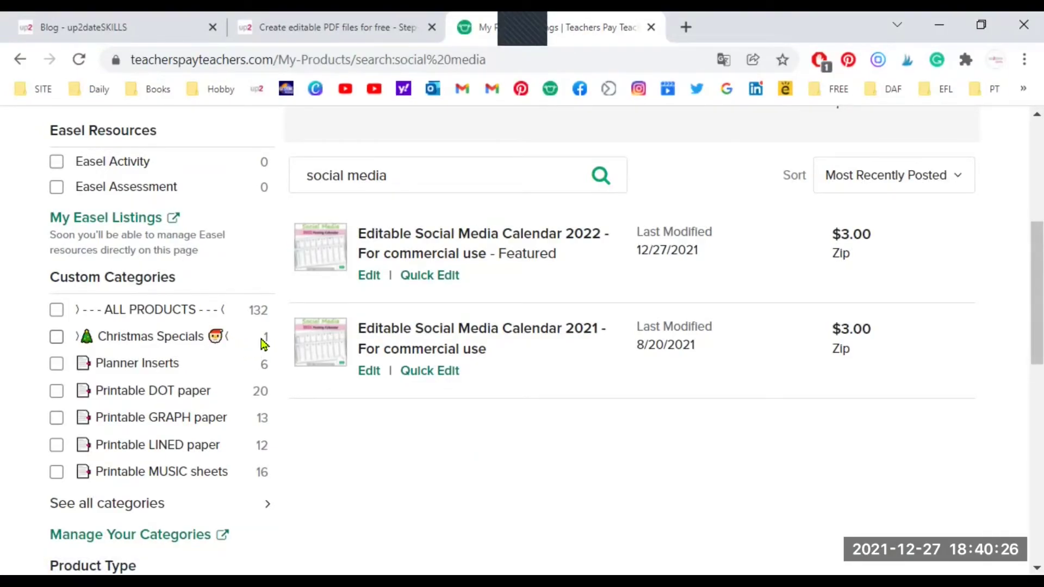
pyautogui.click(269, 504)
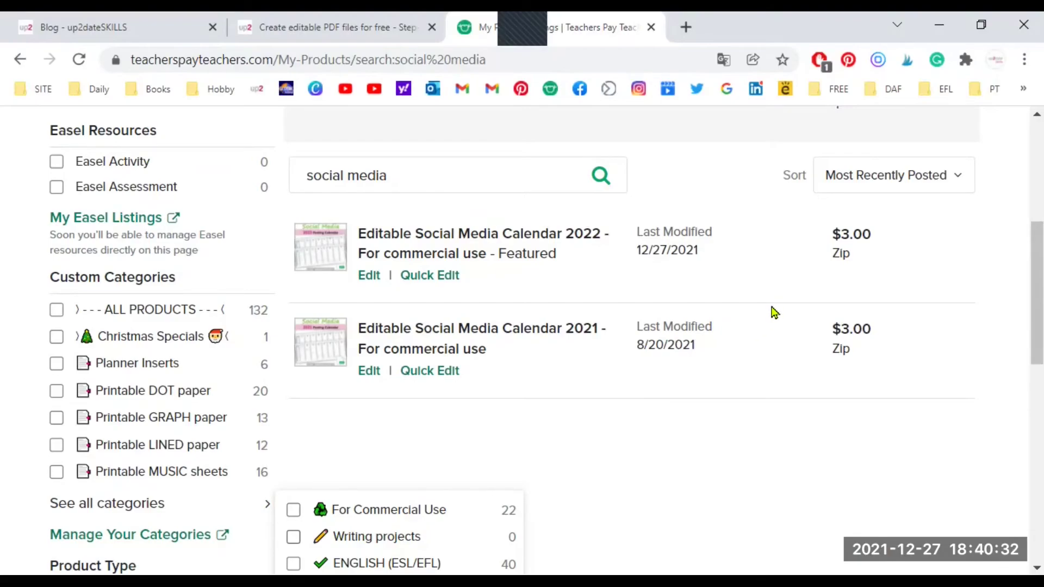
pyautogui.scroll(6, 775, 313)
pyautogui.click(911, 189)
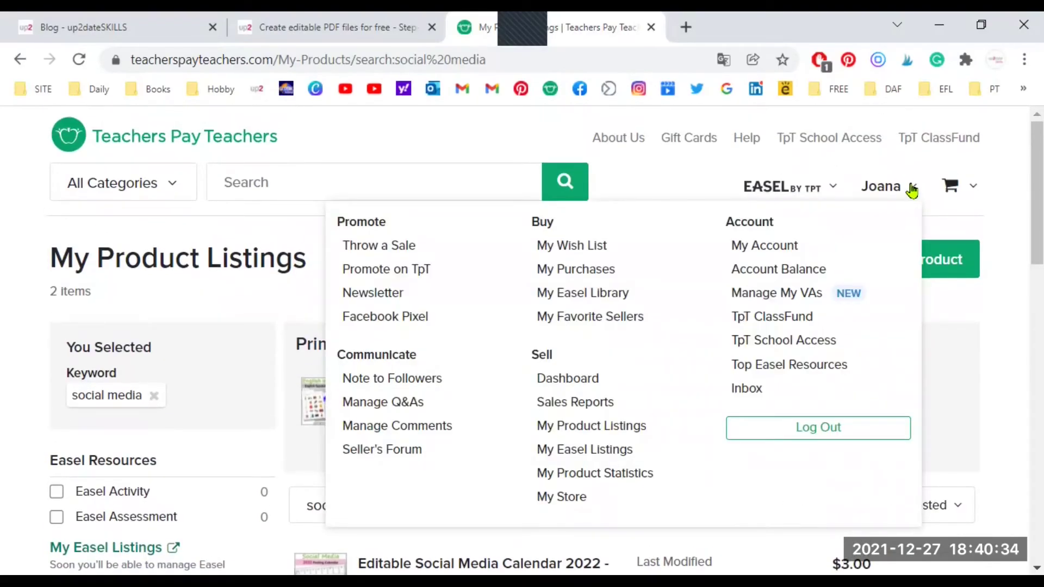
pyautogui.click(578, 497)
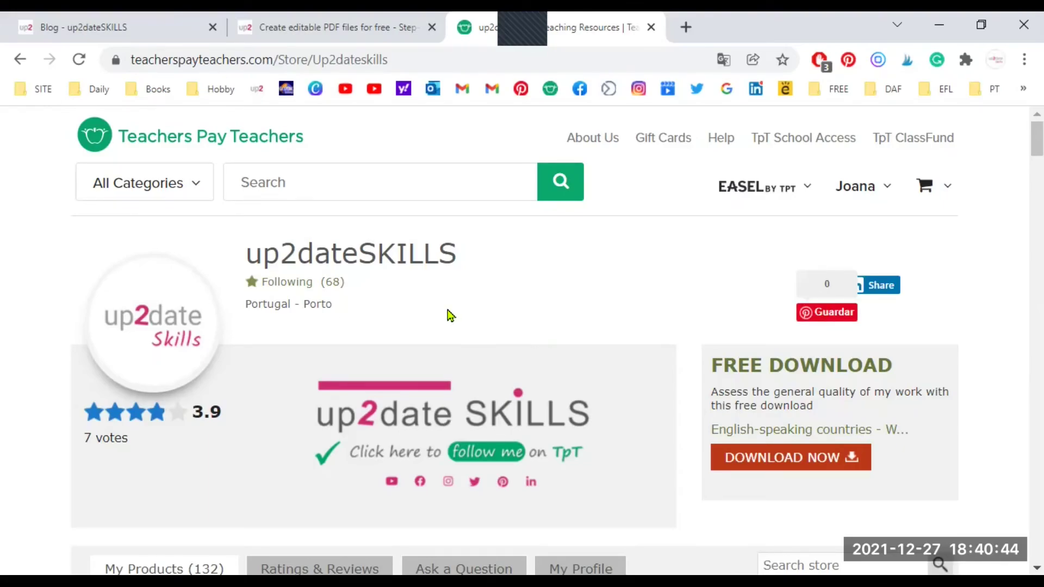
pyautogui.scroll(-6, 449, 315)
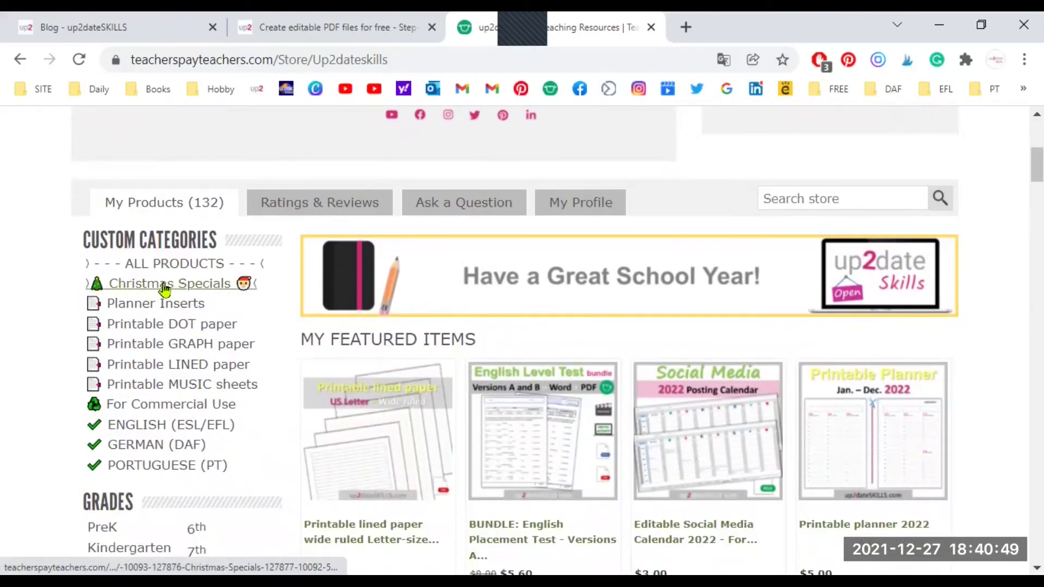
pyautogui.click(182, 287)
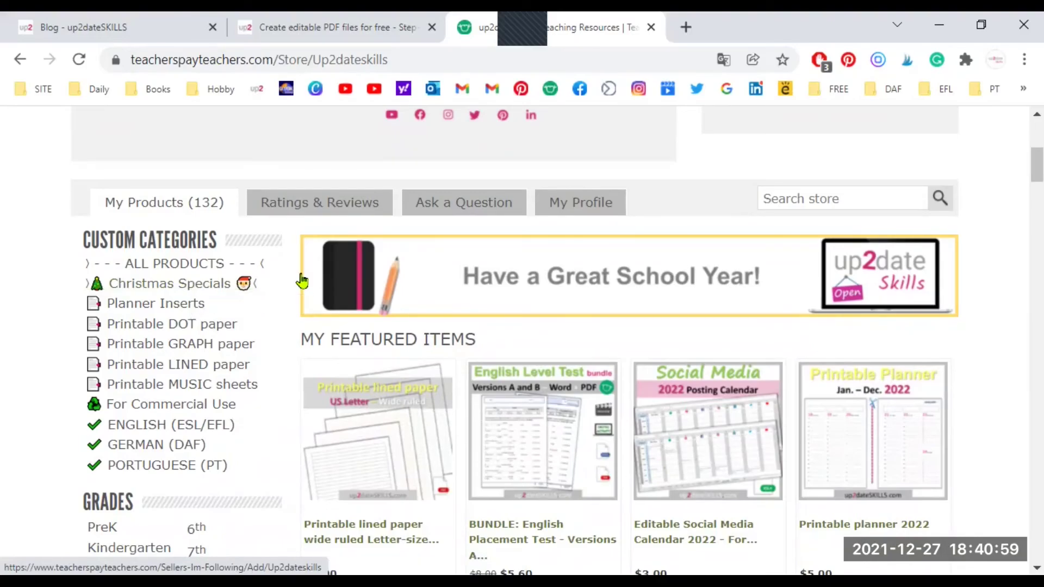
pyautogui.scroll(7, 674, 170)
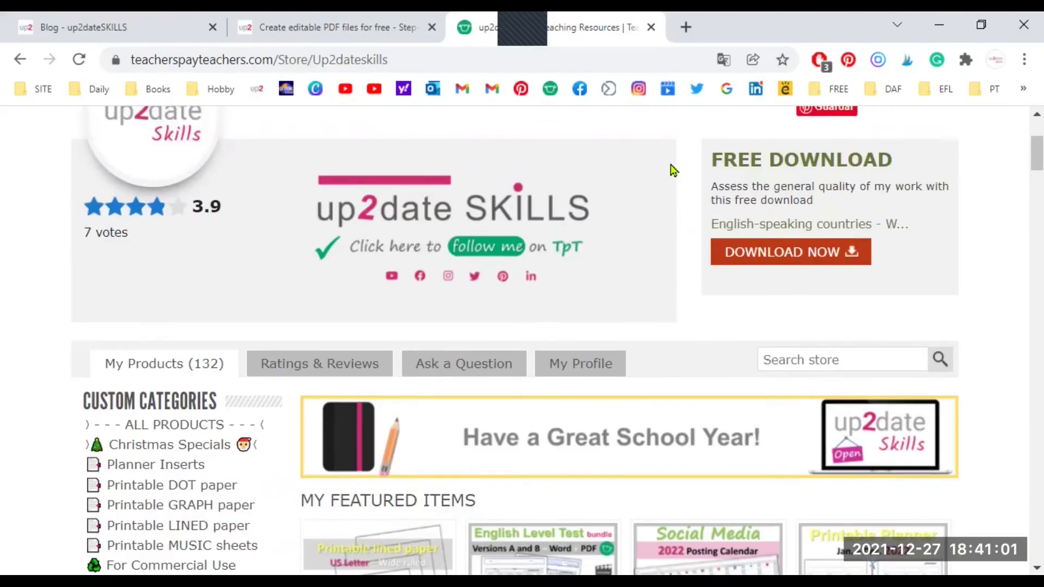
pyautogui.moveTo(855, 185)
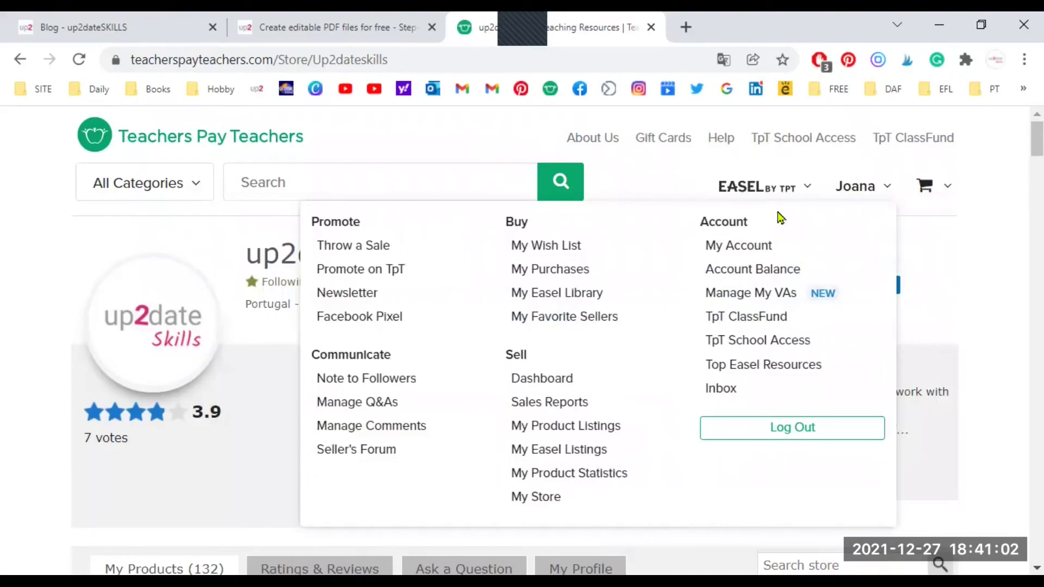
# Go back to My Product Listings and view all categories, confirming Christmas Specials holds 1 product
pyautogui.click(551, 424)
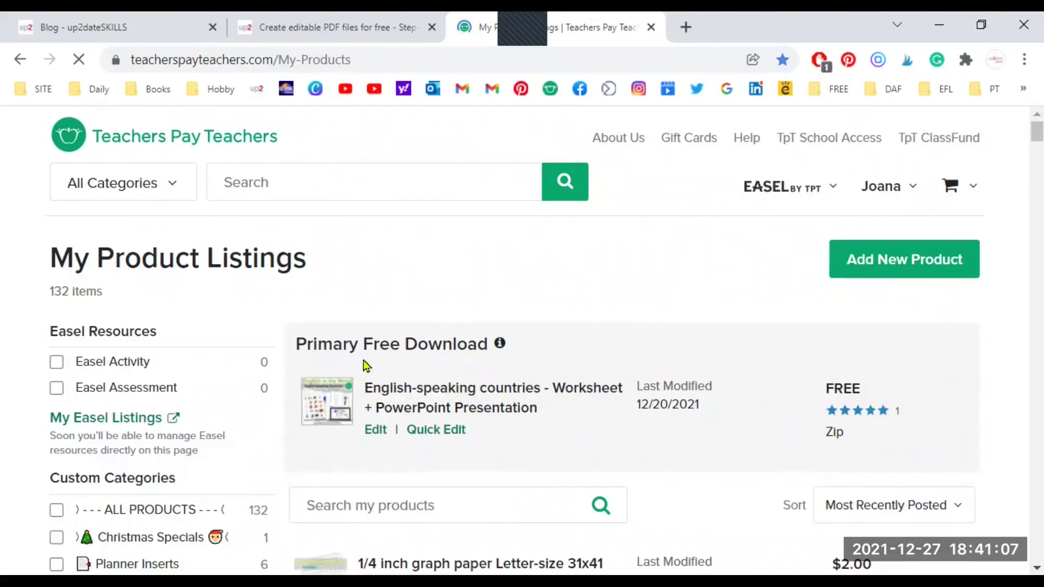
pyautogui.scroll(-7, 365, 366)
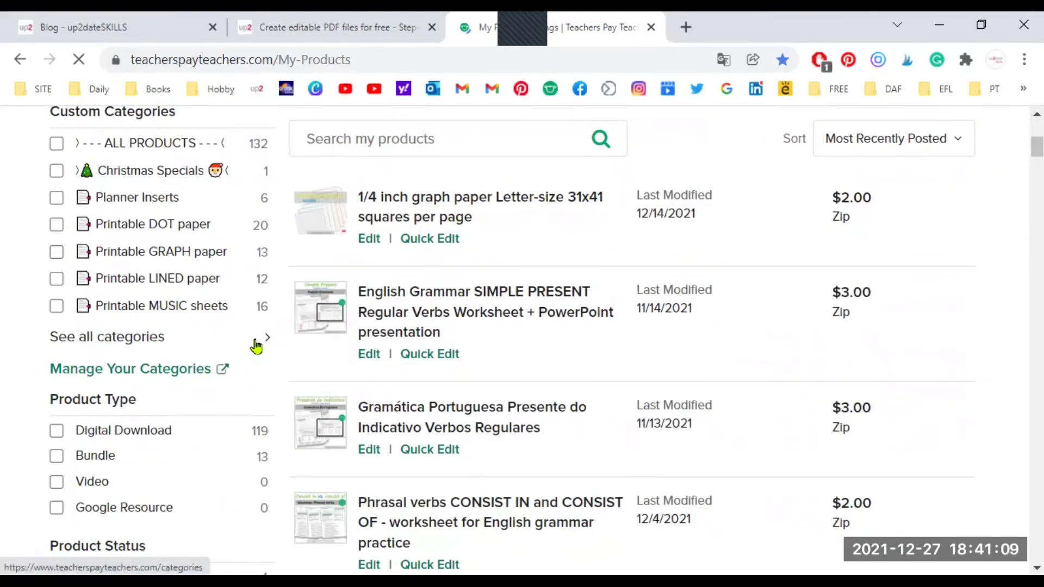
pyautogui.click(256, 346)
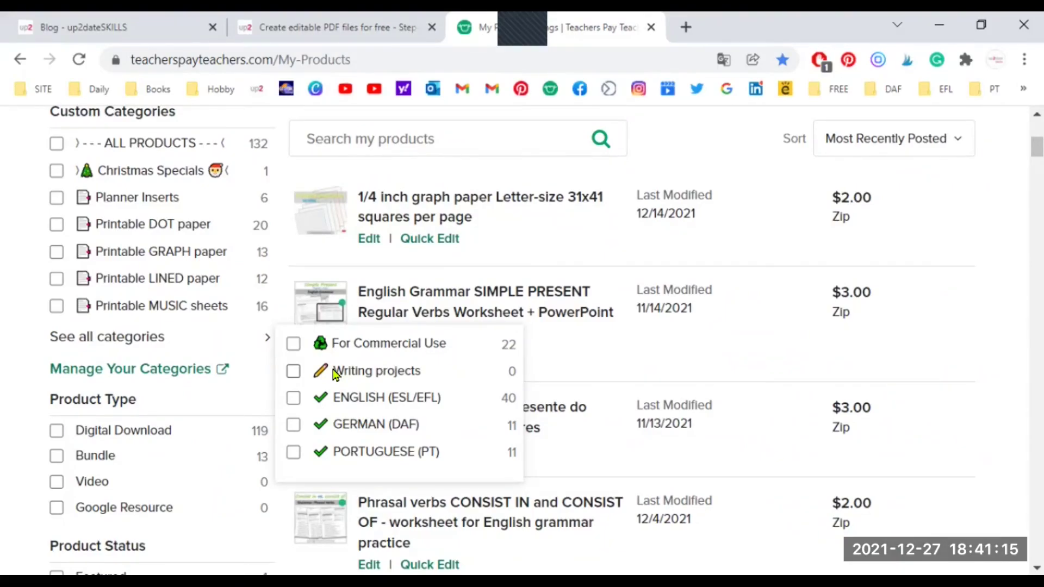
pyautogui.click(986, 215)
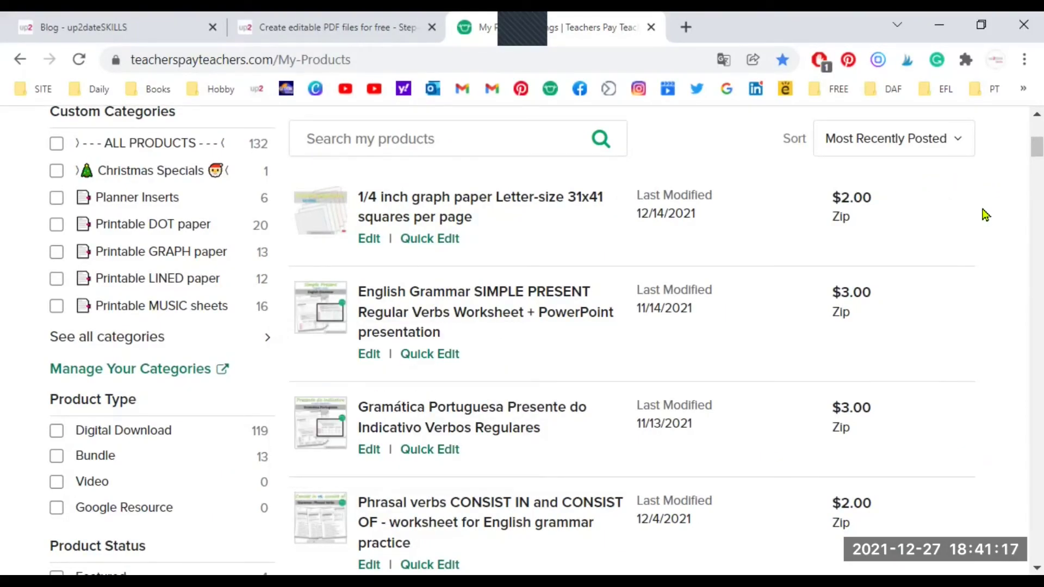